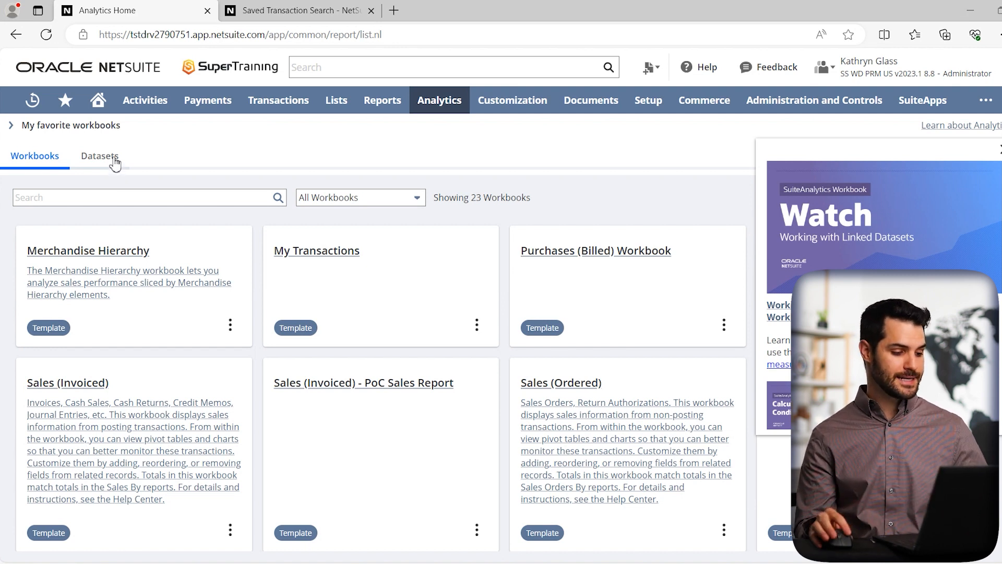
- Open the list of datasets and look through the existing ones
{"action": "left_click", "coordinate": [114, 164]}
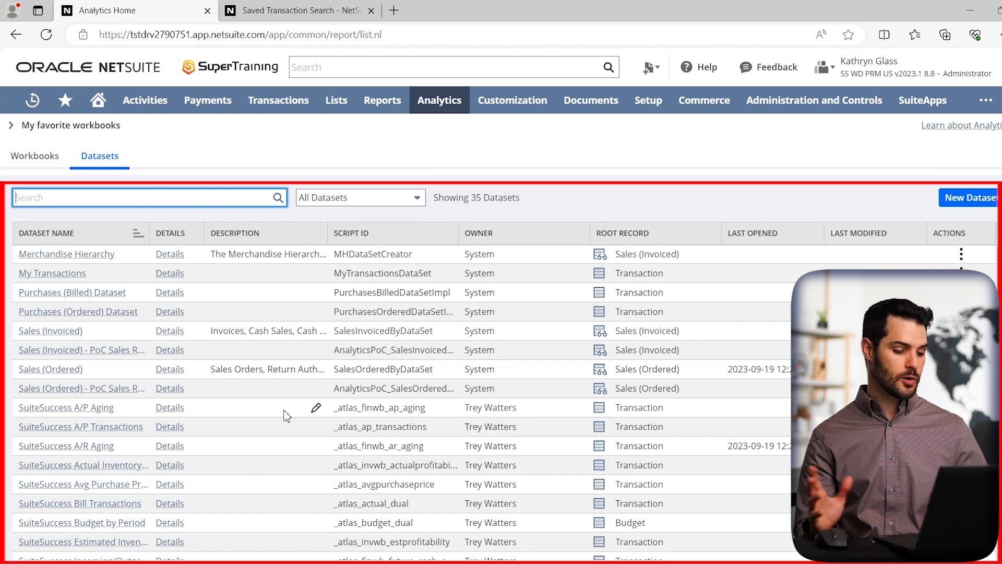
{"action": "scroll", "coordinate": [193, 339], "scroll_direction": "down", "scroll_amount": 2}
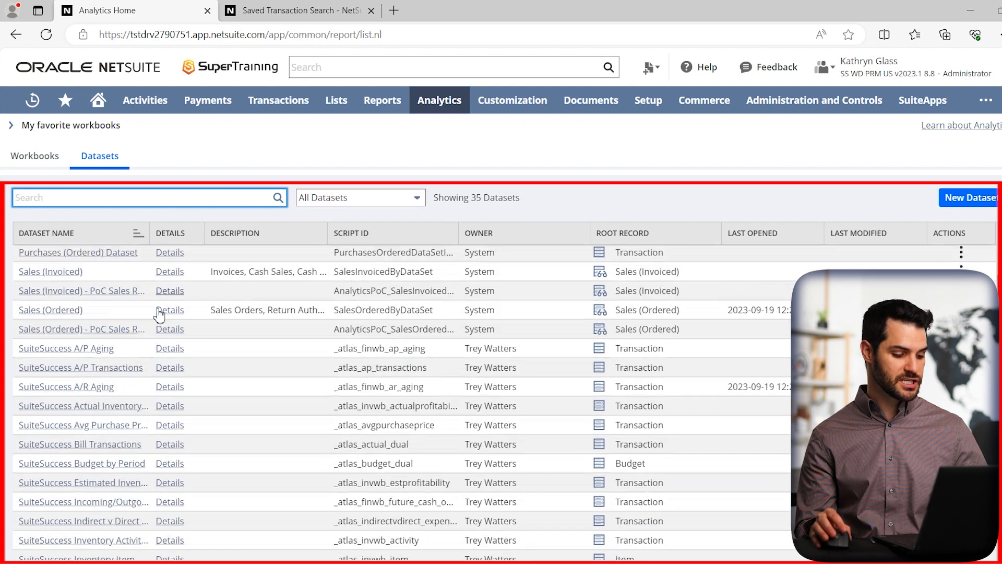
{"action": "scroll", "coordinate": [196, 382], "scroll_direction": "down", "scroll_amount": 10}
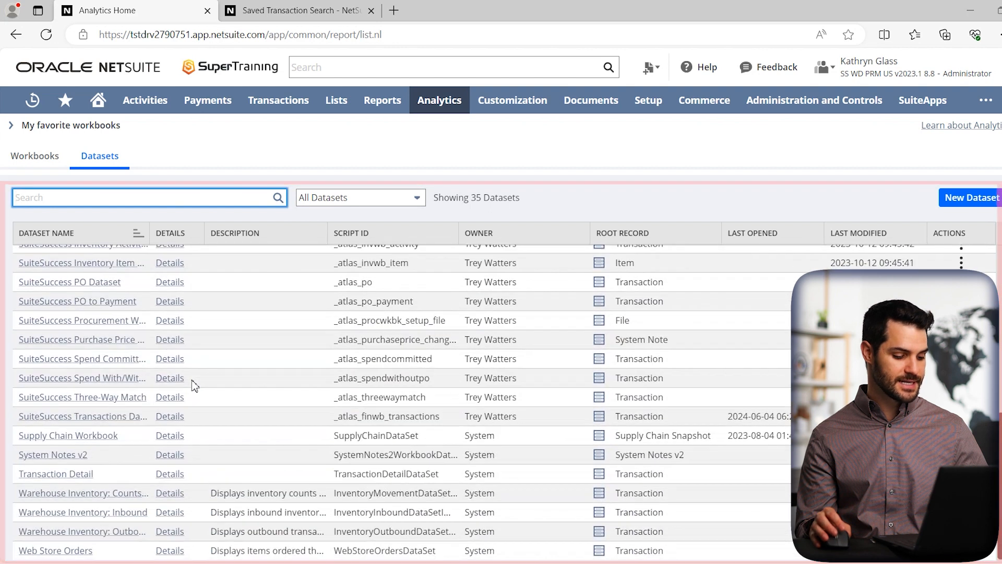
{"action": "scroll", "coordinate": [193, 386], "scroll_direction": "up", "scroll_amount": 10}
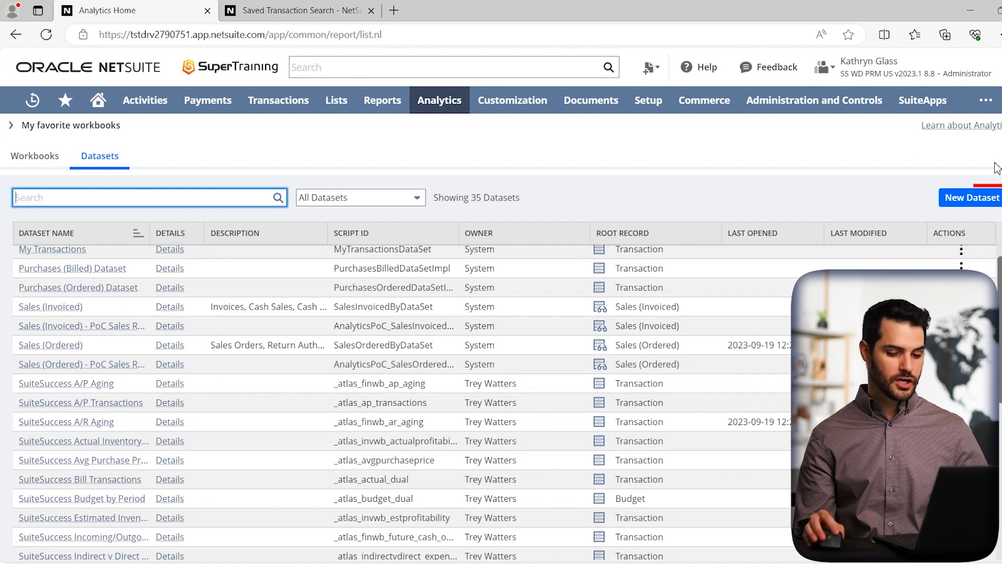
- Create a new dataset that uses Transaction as its root record type
{"action": "left_click", "coordinate": [972, 197]}
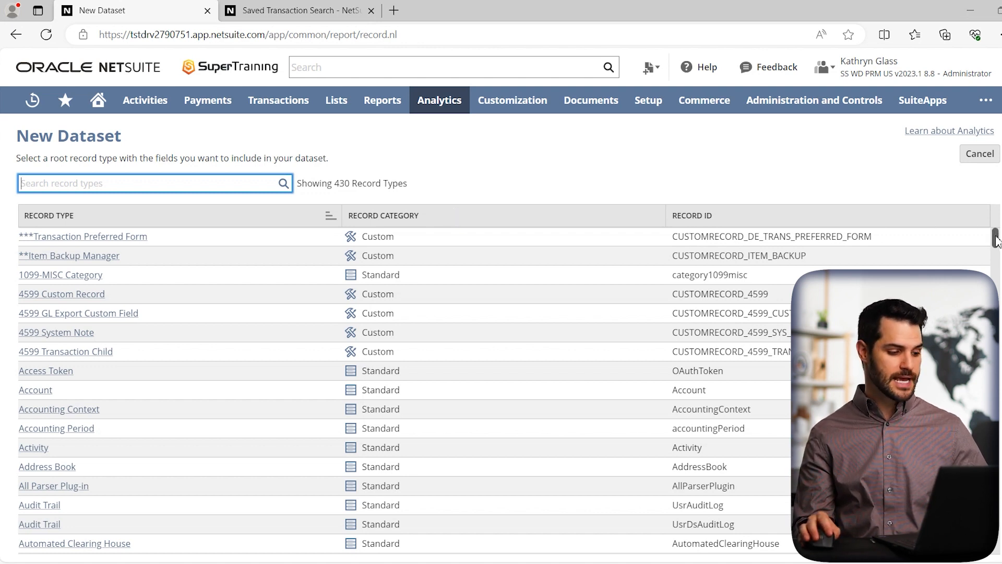
{"action": "left_click_drag", "start_coordinate": [996, 239], "coordinate": [996, 524]}
{"action": "scroll", "coordinate": [299, 488], "scroll_direction": "down", "scroll_amount": 8}
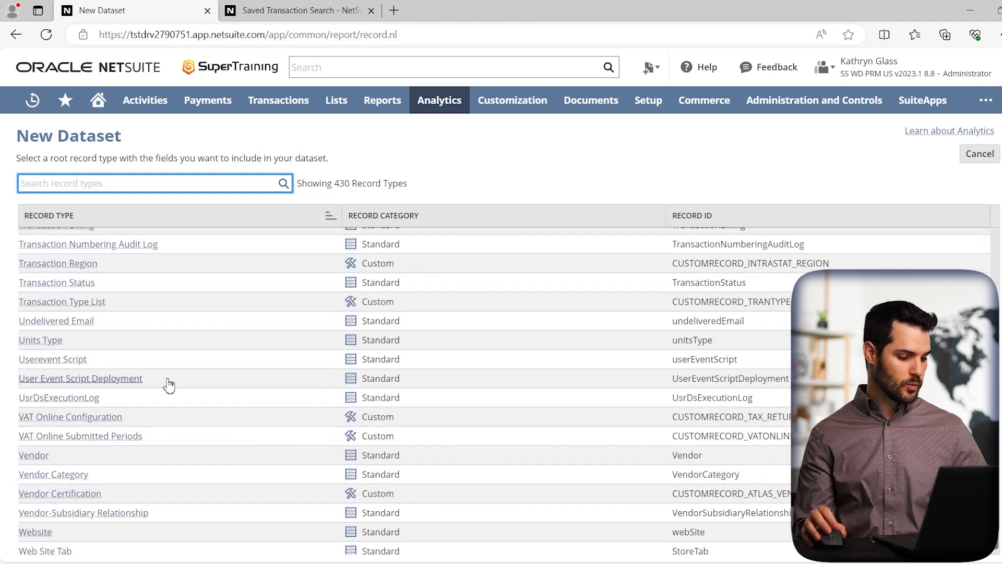
{"action": "scroll", "coordinate": [157, 376], "scroll_direction": "up", "scroll_amount": 2}
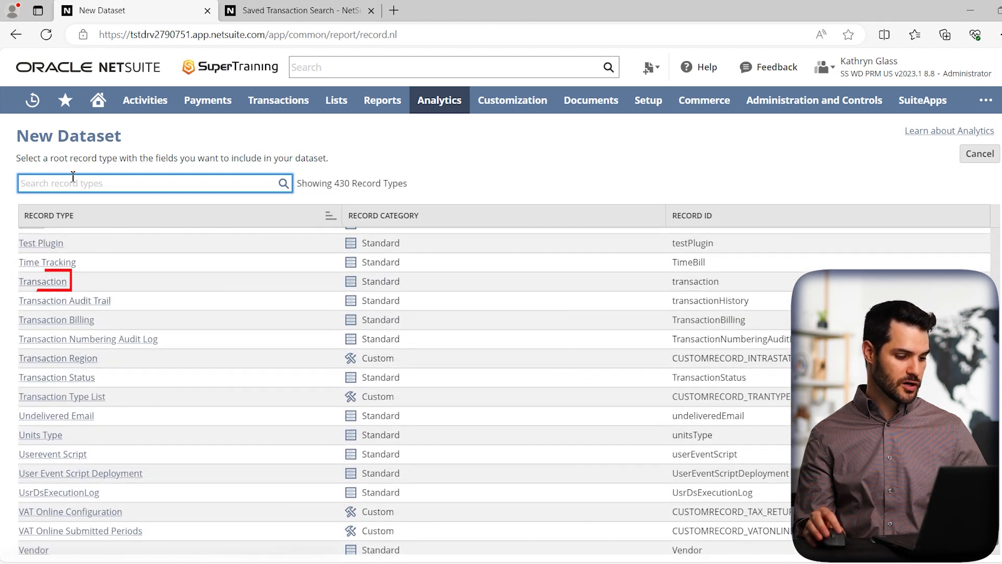
{"action": "left_click", "coordinate": [37, 284]}
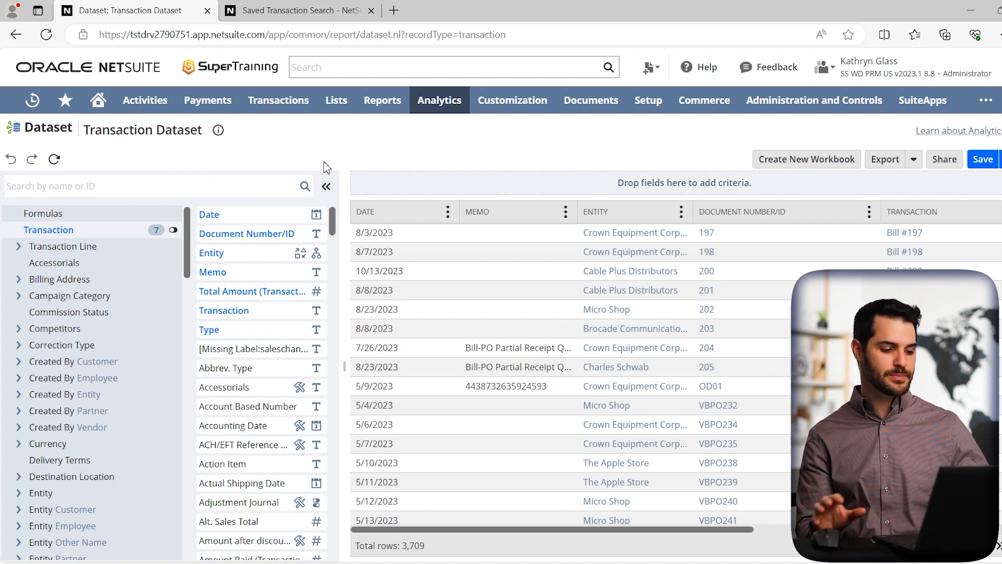
- Compare the transaction dataset with the saved transaction search, examining the search's criteria and result columns
{"action": "left_click", "coordinate": [357, 16]}
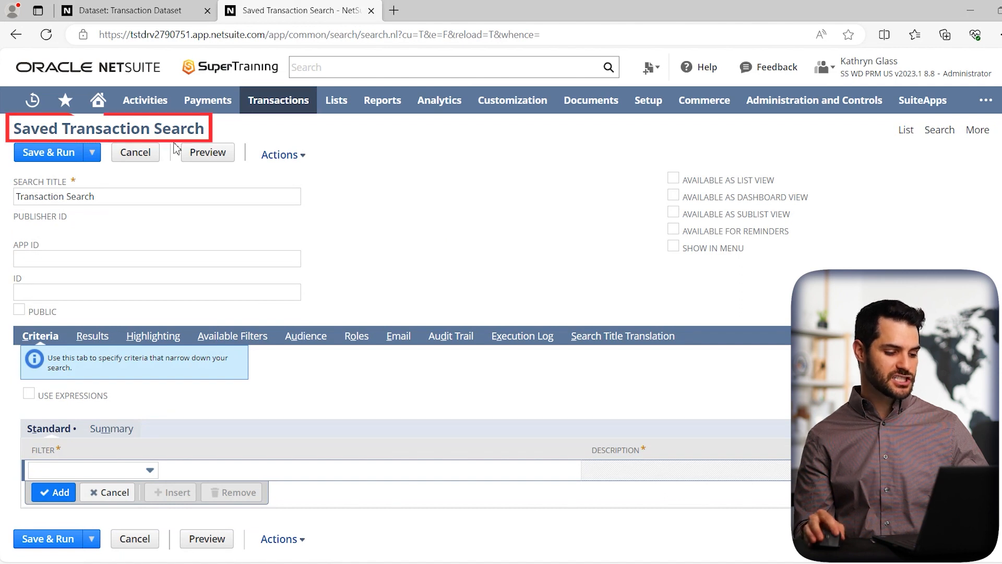
{"action": "scroll", "coordinate": [356, 185], "scroll_direction": "down", "scroll_amount": 1}
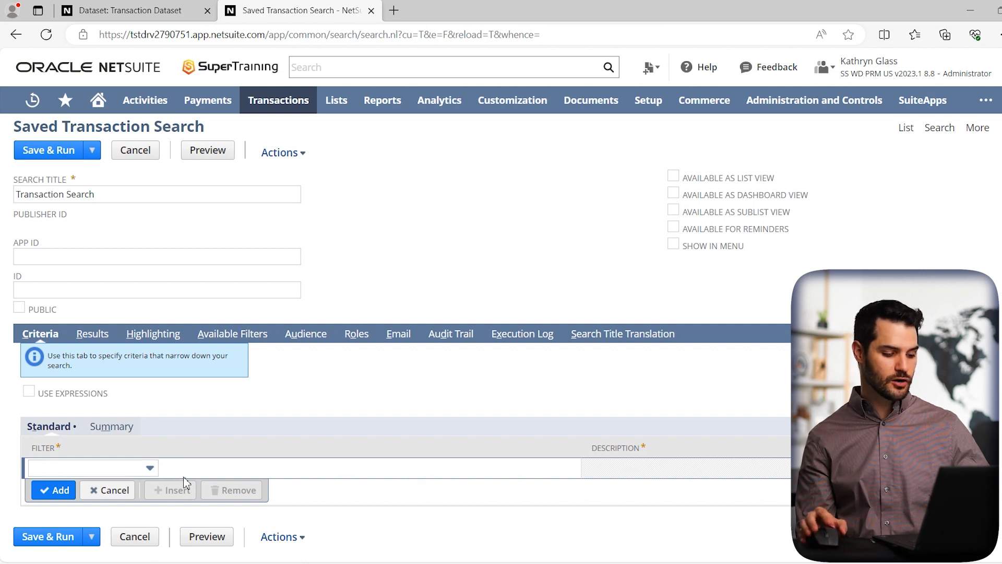
{"action": "left_click", "coordinate": [151, 14]}
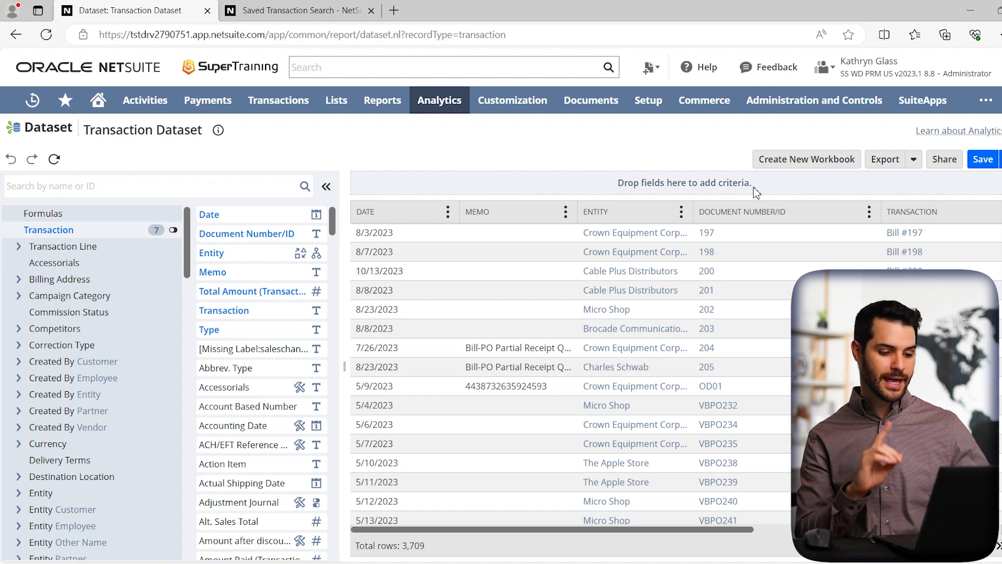
{"action": "left_click", "coordinate": [293, 10]}
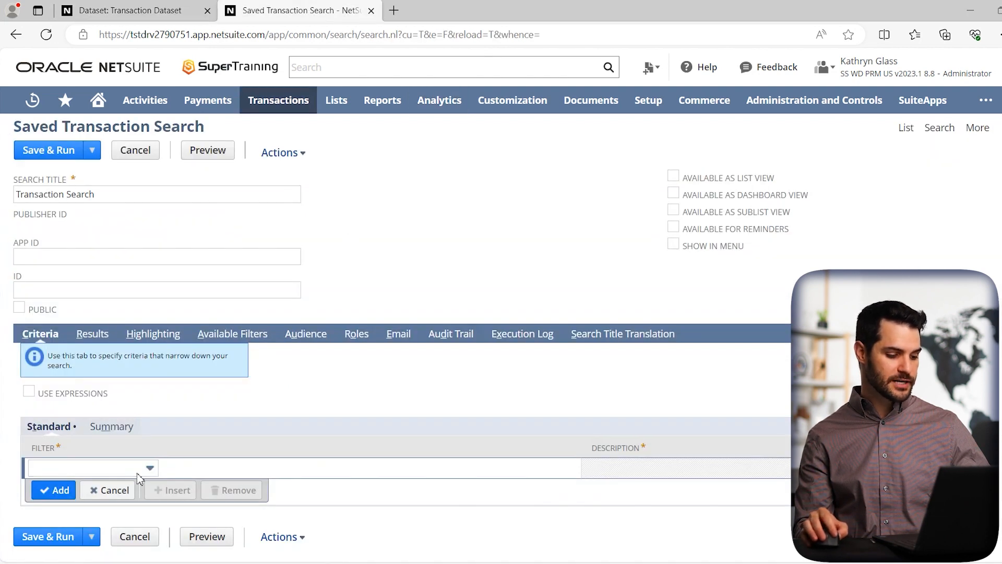
{"action": "left_click", "coordinate": [89, 333]}
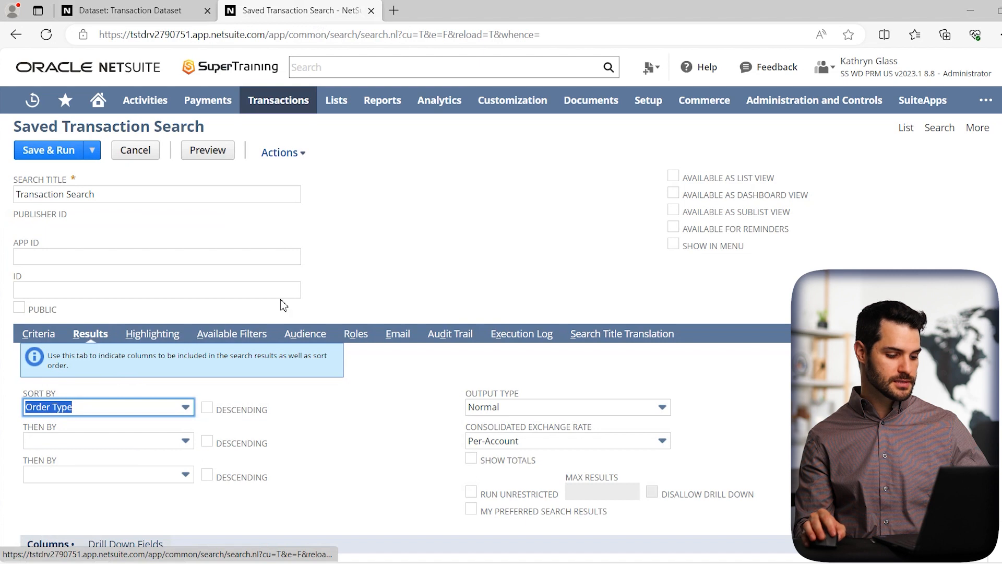
{"action": "scroll", "coordinate": [292, 298], "scroll_direction": "down", "scroll_amount": 8}
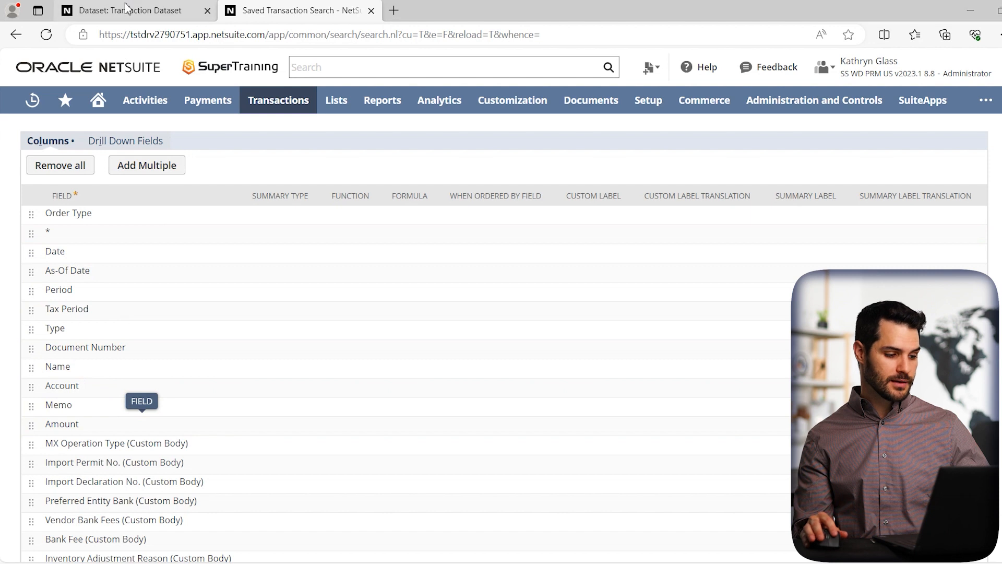
- Return to the transaction dataset and hide the related record types so only Formulas and Transaction are listed
{"action": "left_click", "coordinate": [140, 10]}
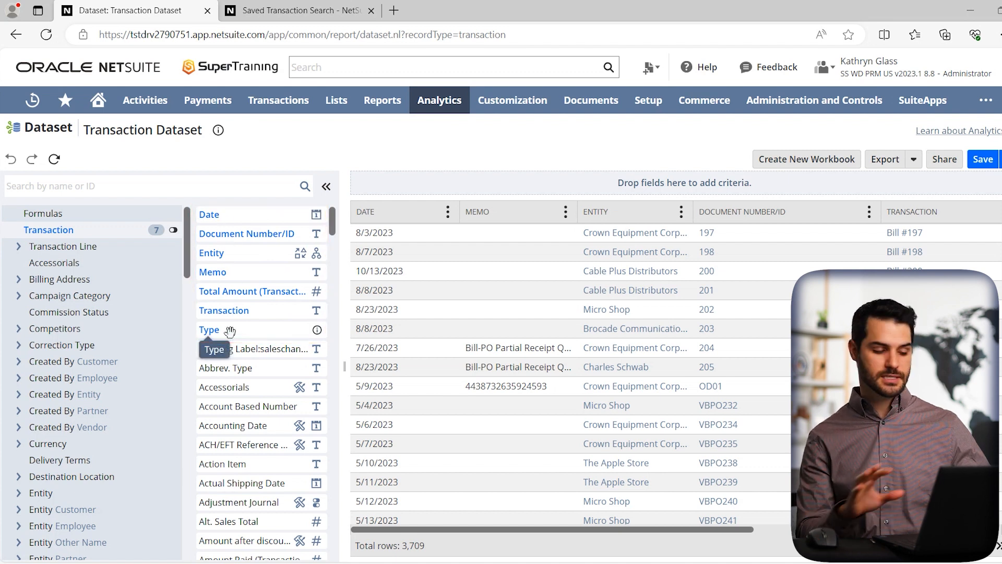
{"action": "left_click", "coordinate": [174, 231]}
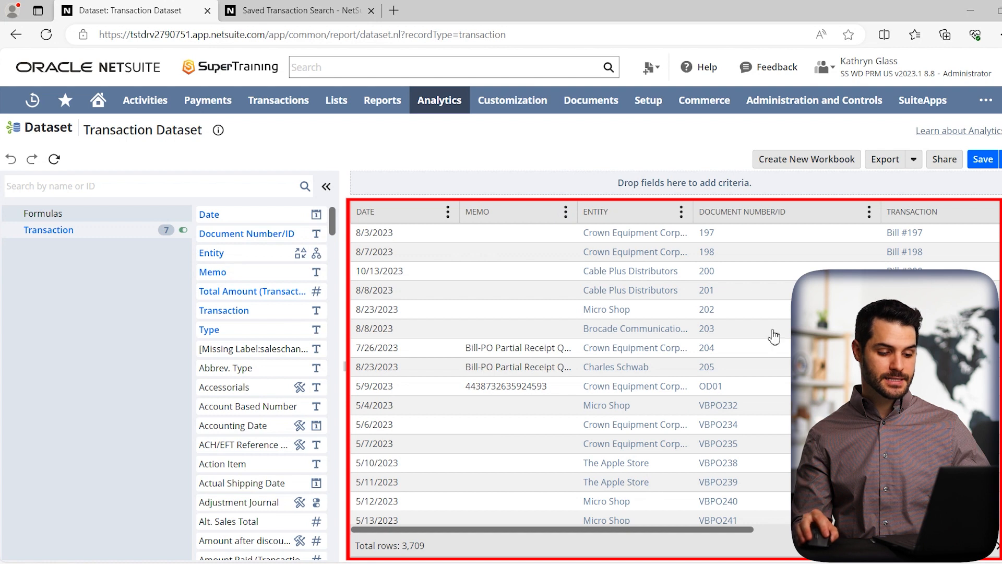
- Preview the results of the saved transaction search for comparison with the dataset's data
{"action": "left_click", "coordinate": [296, 15]}
{"action": "scroll", "coordinate": [235, 261], "scroll_direction": "down", "scroll_amount": 2}
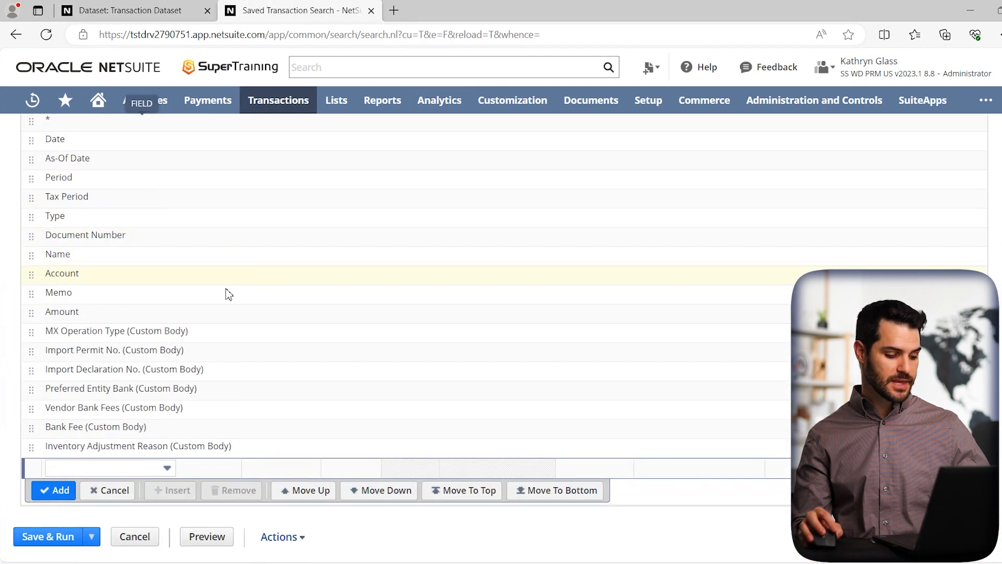
{"action": "left_click", "coordinate": [207, 536]}
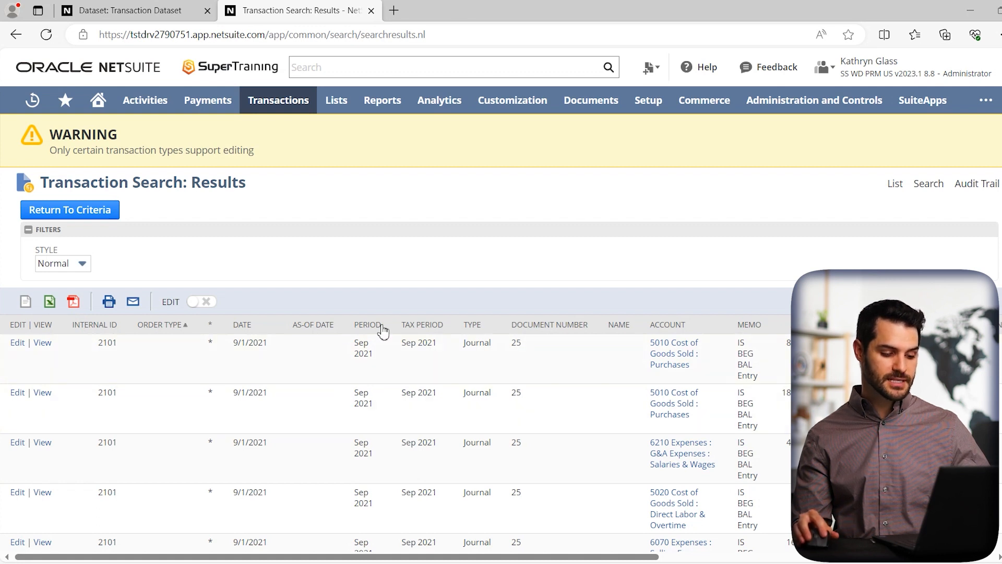
- Compare the Transaction fields available in the dataset with the filter fields offered in the saved search's criteria
{"action": "left_click", "coordinate": [166, 21]}
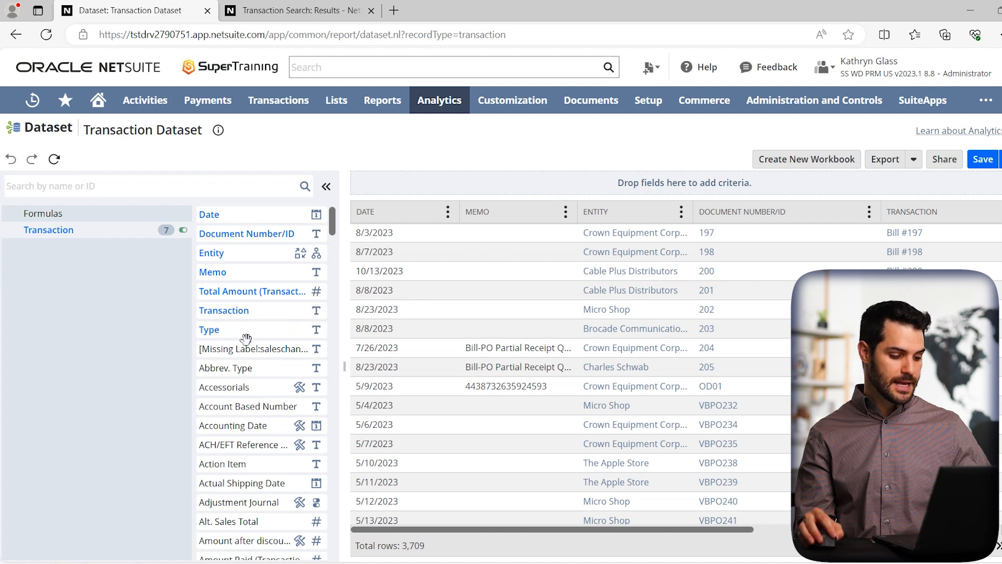
{"action": "left_click_drag", "start_coordinate": [332, 221], "coordinate": [332, 367]}
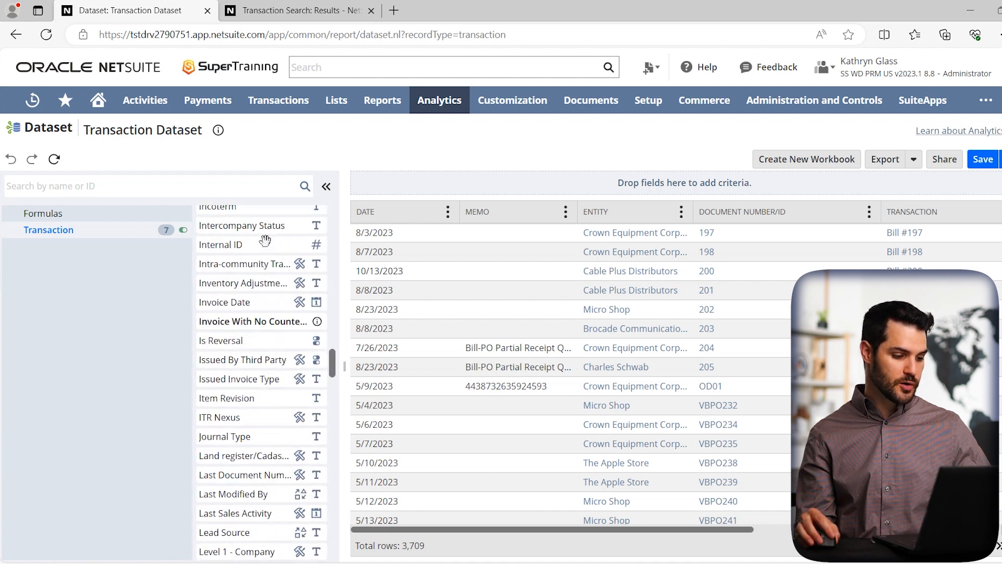
{"action": "left_click", "coordinate": [276, 10]}
{"action": "left_click", "coordinate": [74, 214]}
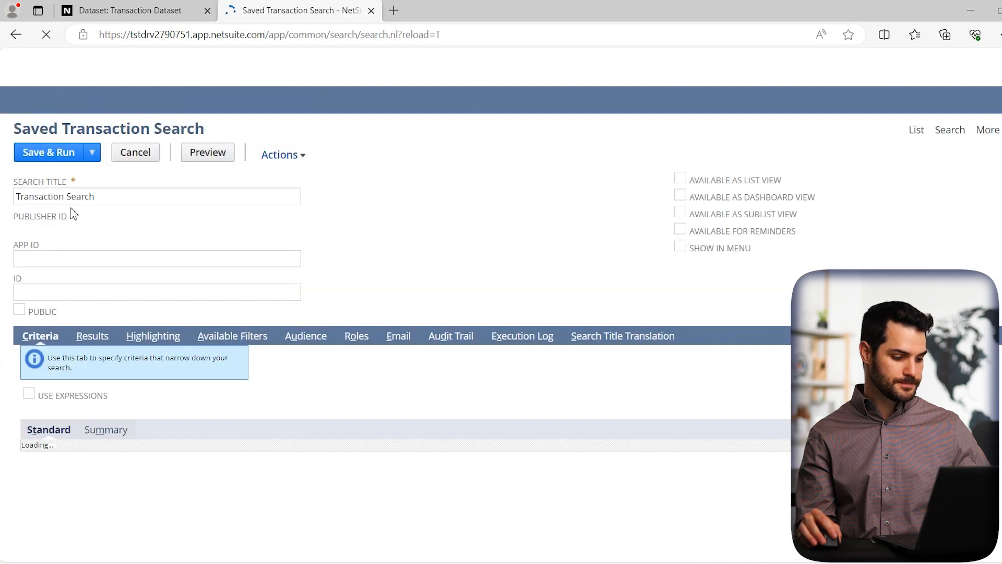
{"action": "left_click", "coordinate": [107, 470]}
{"action": "scroll", "coordinate": [126, 410], "scroll_direction": "down", "scroll_amount": 3}
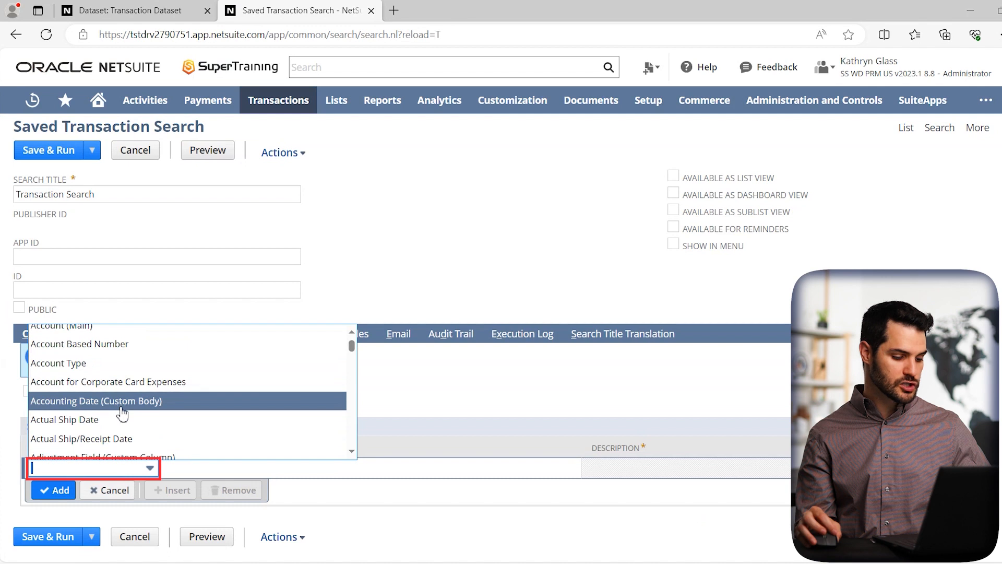
- Look through the remaining Transaction fields available in the dataset, including Status and Terms
{"action": "left_click", "coordinate": [177, 13]}
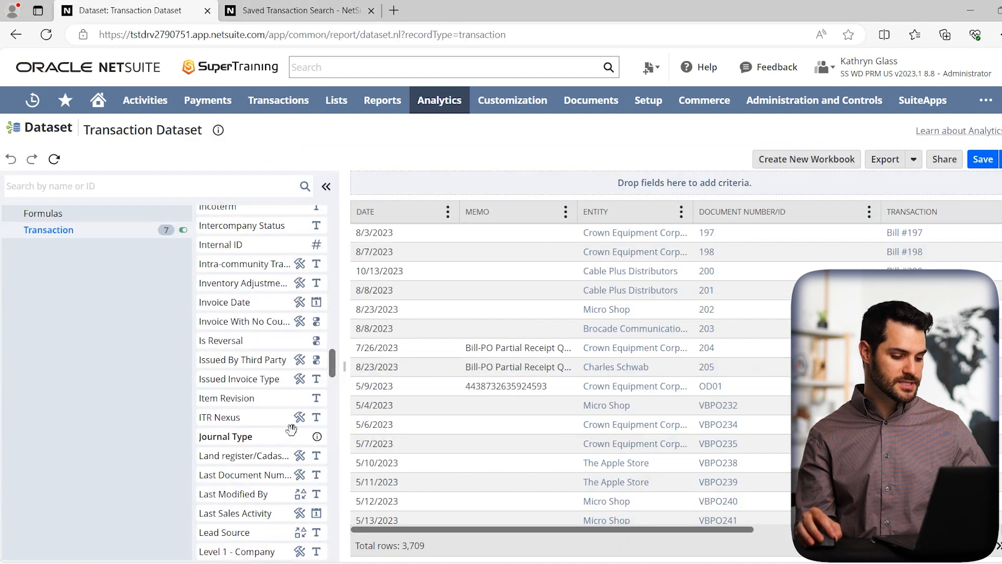
{"action": "left_click_drag", "start_coordinate": [332, 365], "coordinate": [324, 503]}
{"action": "scroll", "coordinate": [241, 360], "scroll_direction": "down", "scroll_amount": 3}
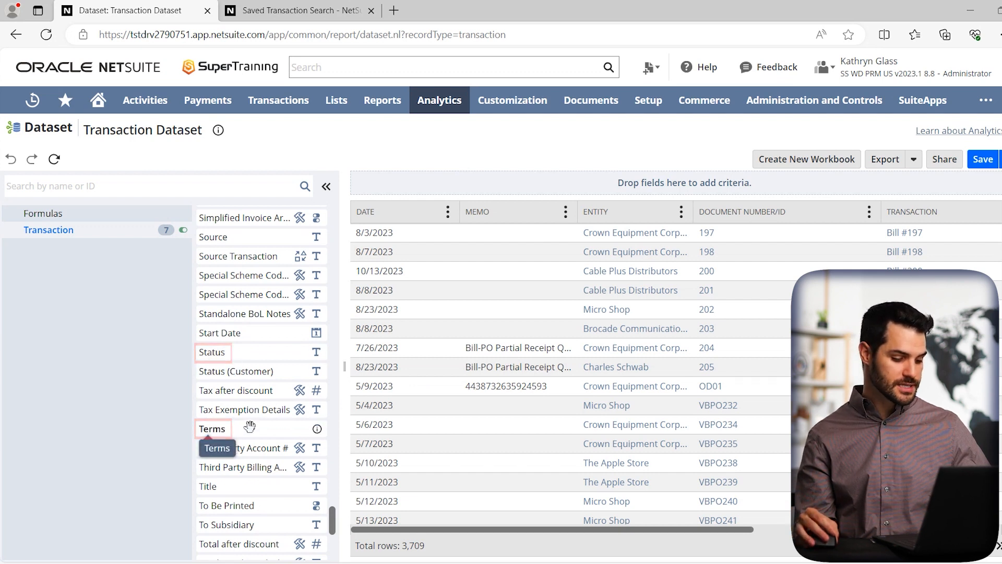
{"action": "scroll", "coordinate": [257, 418], "scroll_direction": "down", "scroll_amount": 4}
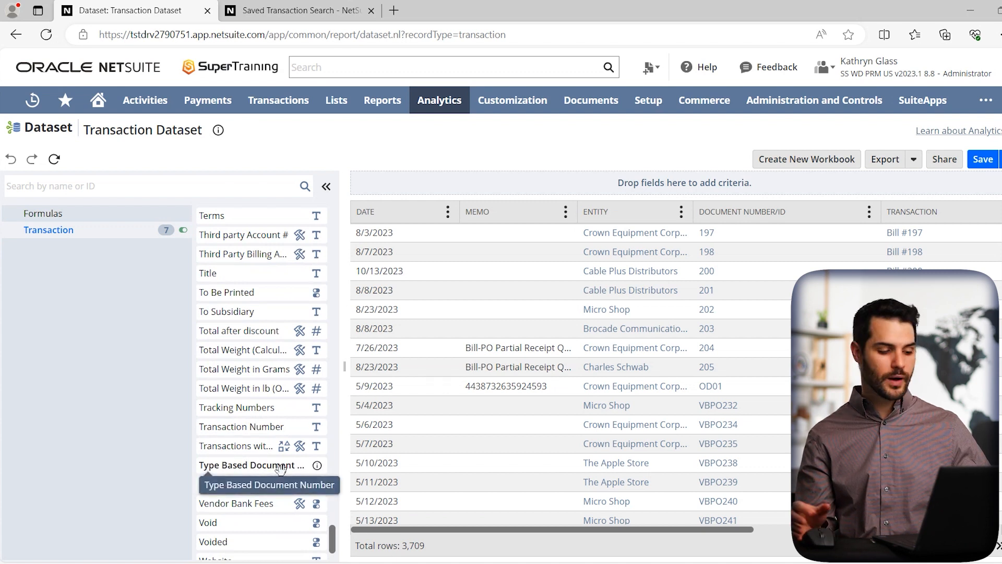
{"action": "left_click_drag", "start_coordinate": [333, 538], "coordinate": [378, 210]}
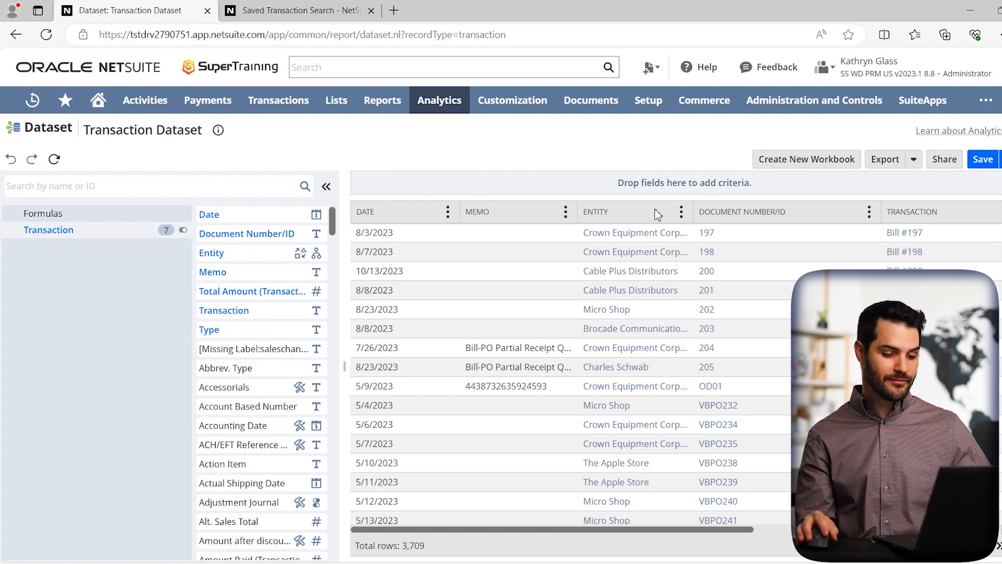
- Add a criterion on the Type field to the dataset, keeping only transactions whose type is any of Invoice
{"action": "left_click_drag", "start_coordinate": [668, 529], "coordinate": [832, 529]}
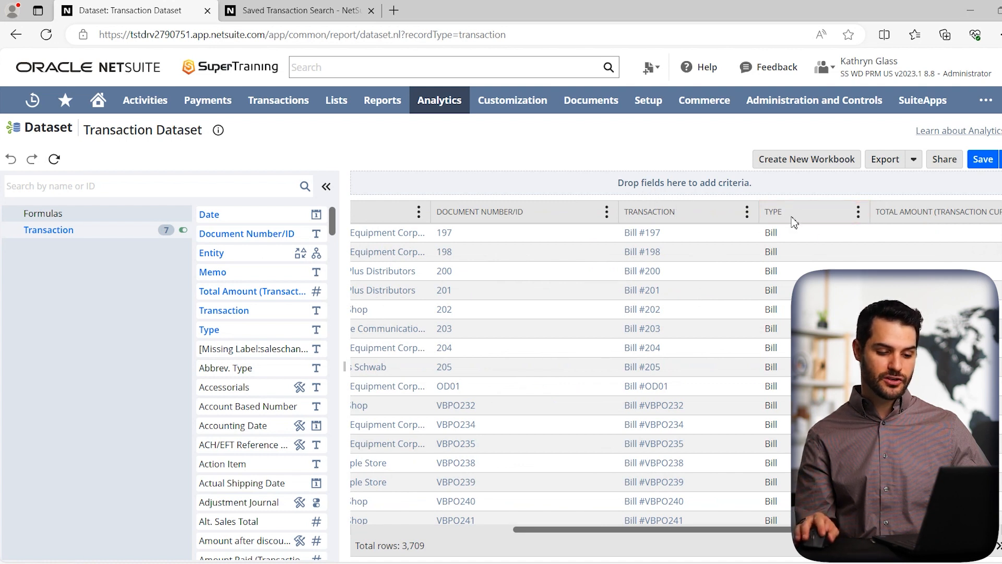
{"action": "mouse_move", "coordinate": [792, 218]}
{"action": "left_mouse_down"}
{"action": "mouse_move", "coordinate": [774, 188]}
{"action": "mouse_move", "coordinate": [804, 217]}
{"action": "left_mouse_up"}
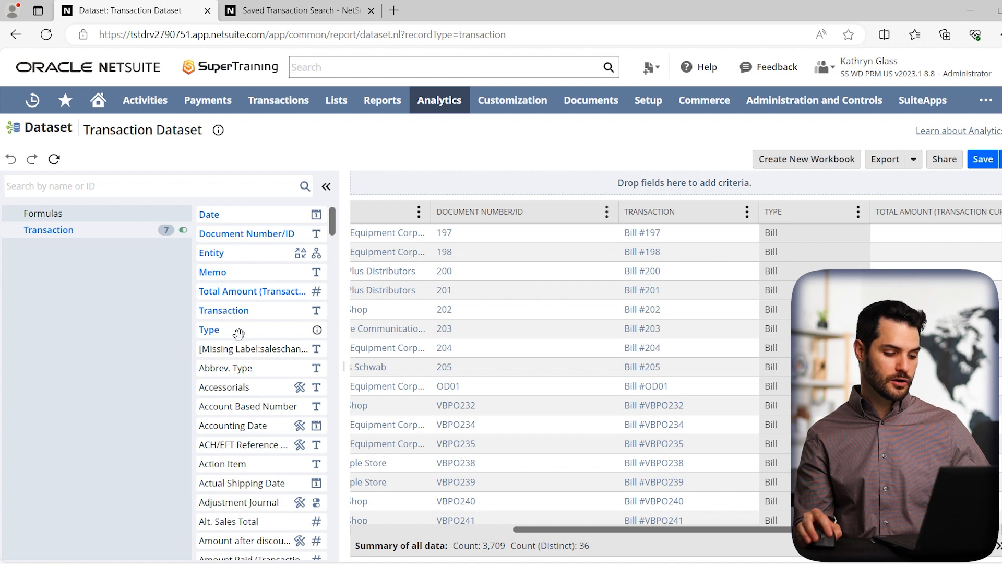
{"action": "left_click_drag", "start_coordinate": [231, 329], "coordinate": [670, 185]}
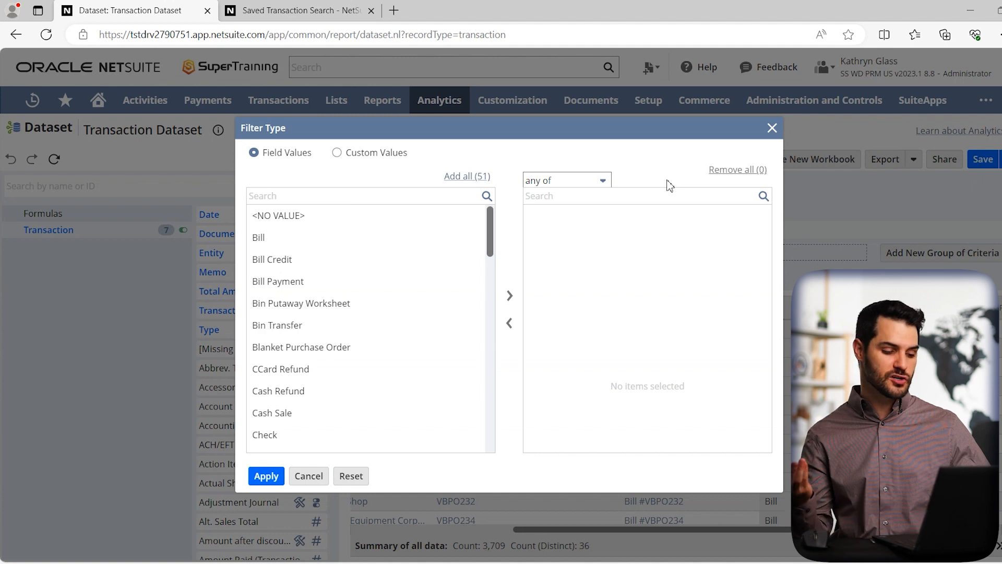
{"action": "left_click", "coordinate": [381, 292]}
{"action": "left_click", "coordinate": [333, 195]}
{"action": "type", "text": "invoi"}
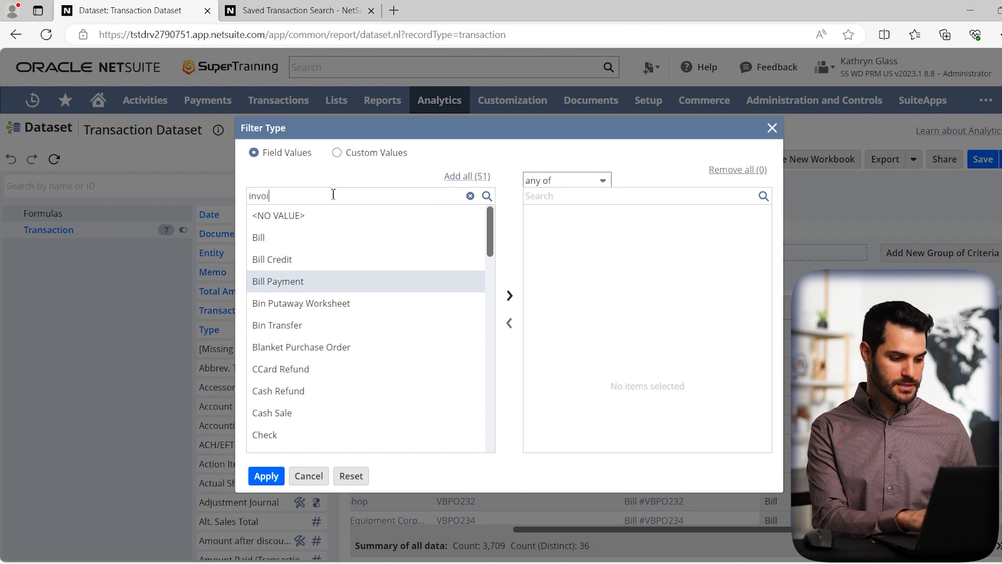
{"action": "left_click", "coordinate": [288, 219]}
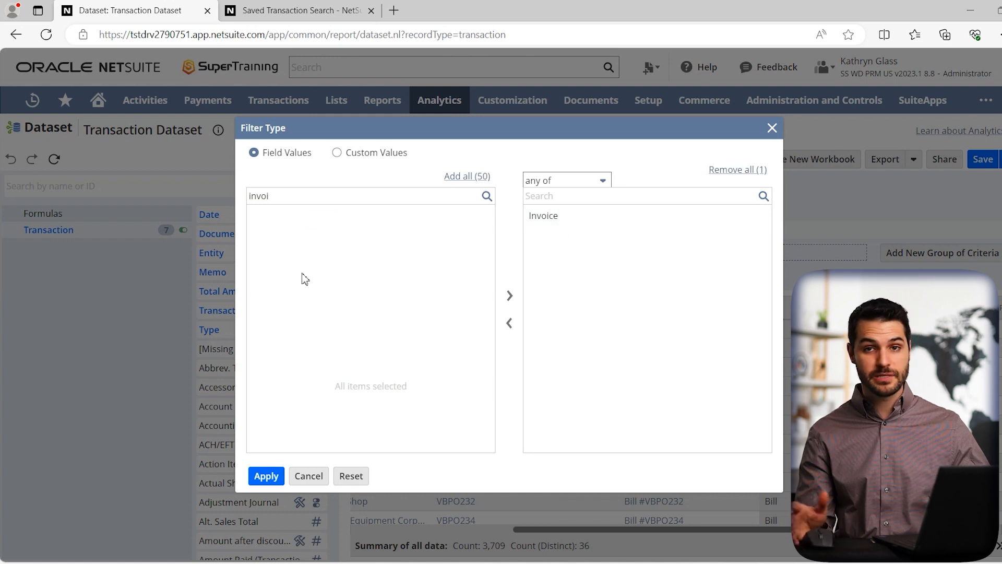
{"action": "left_click", "coordinate": [577, 183]}
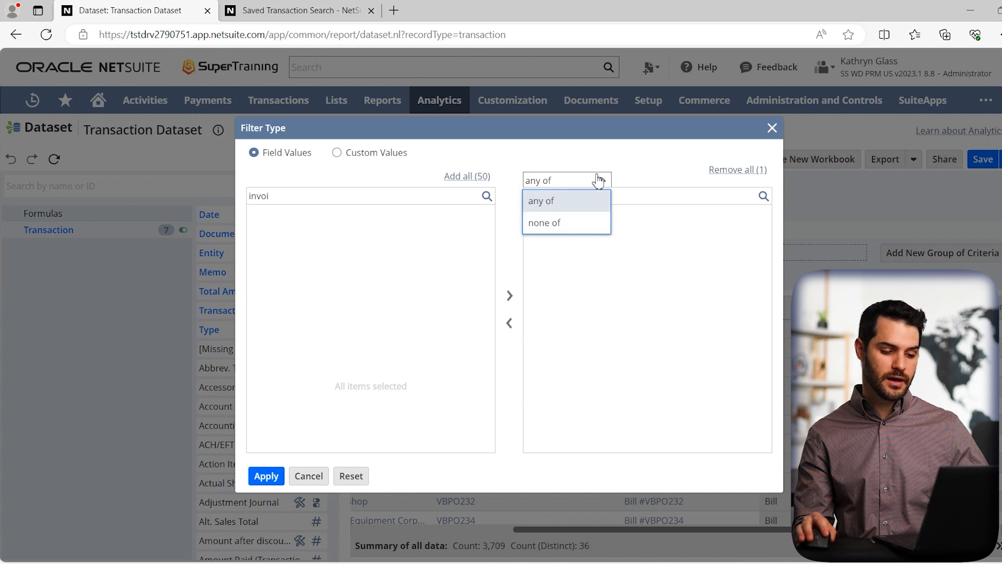
{"action": "left_click", "coordinate": [650, 174]}
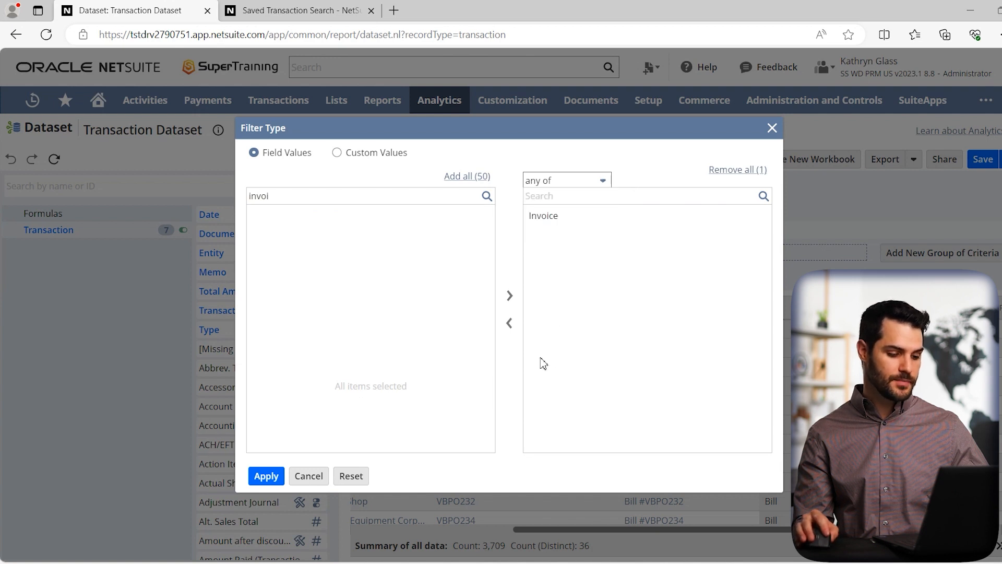
{"action": "left_click", "coordinate": [265, 476]}
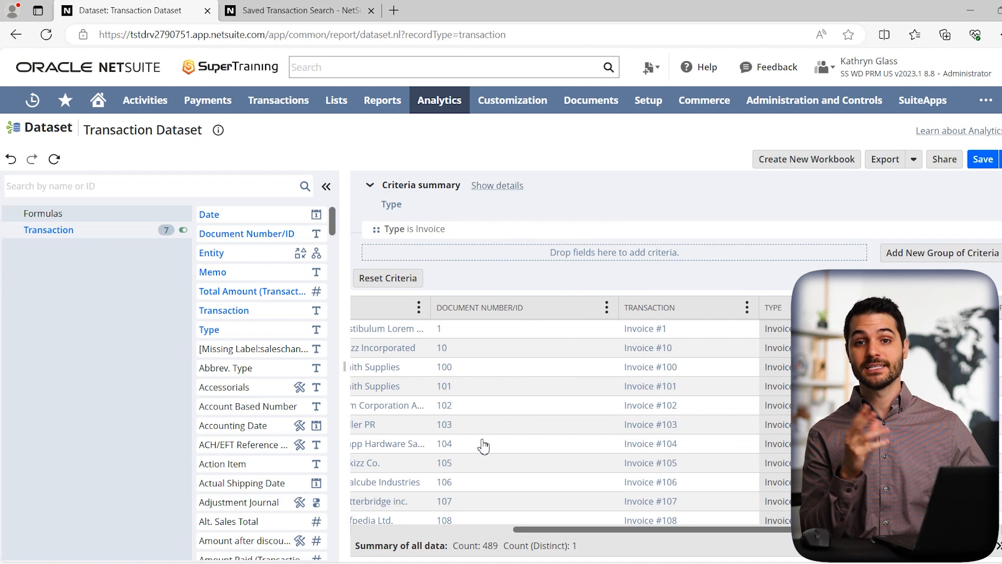
{"action": "left_click_drag", "start_coordinate": [521, 529], "coordinate": [364, 527]}
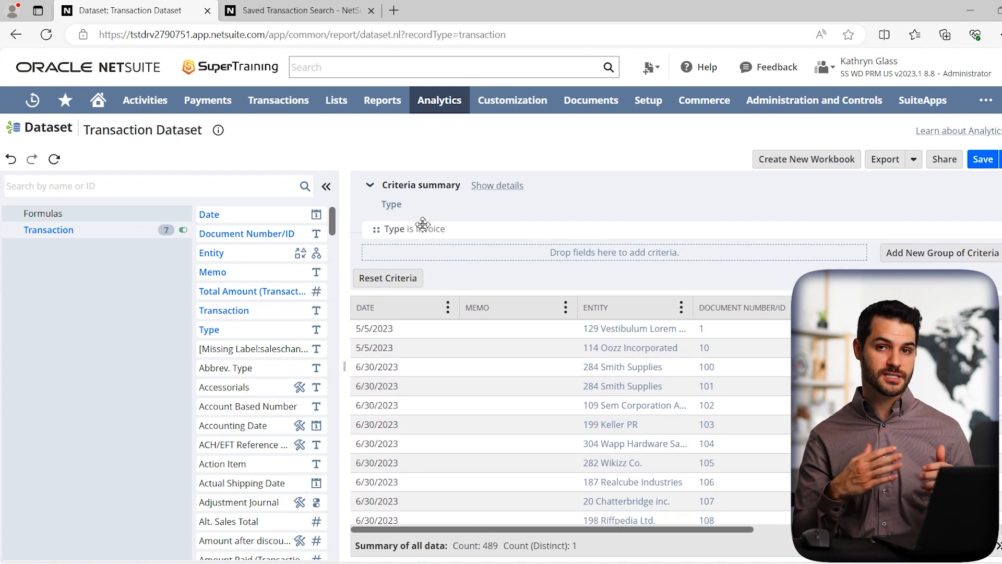
- Show the records joined to Transaction and compare the fields of Transaction Line with those of Transaction
{"action": "left_click_drag", "start_coordinate": [334, 220], "coordinate": [320, 201]}
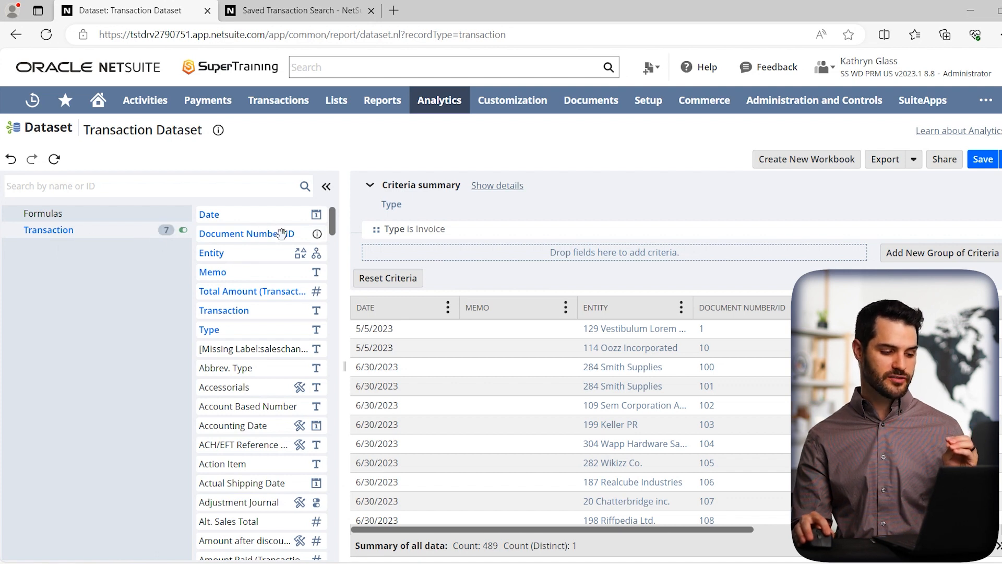
{"action": "left_click", "coordinate": [182, 233]}
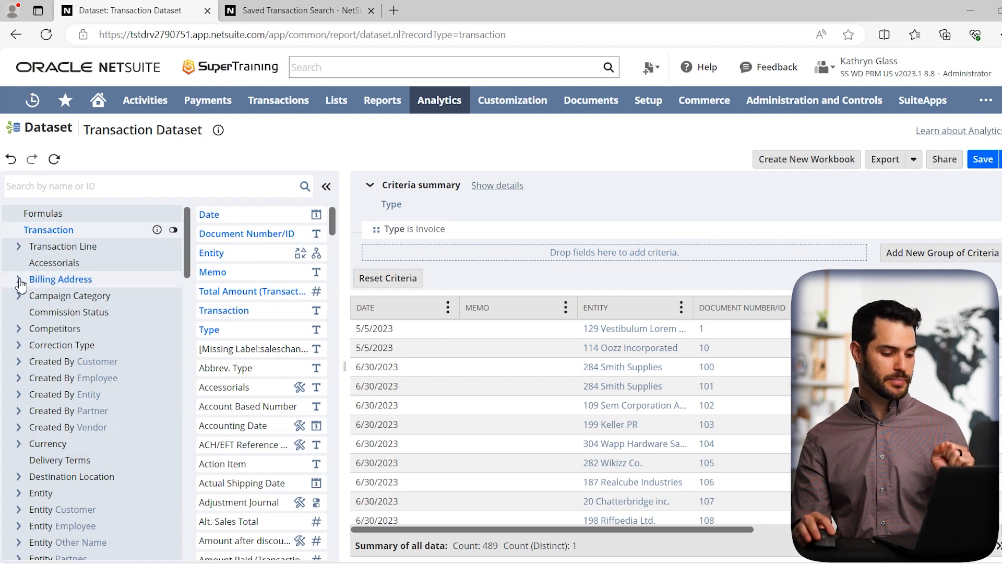
{"action": "left_click", "coordinate": [19, 247]}
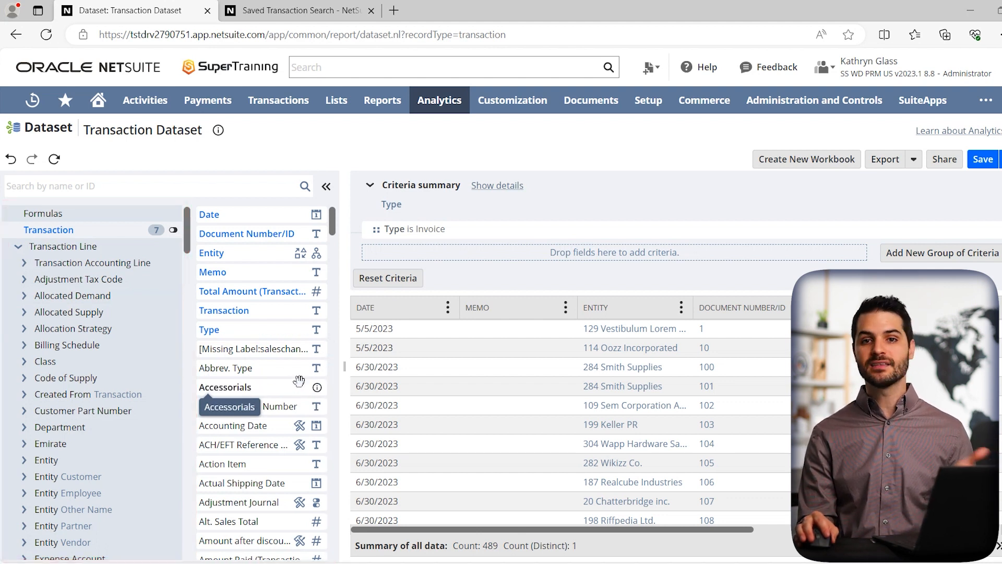
{"action": "left_click", "coordinate": [17, 247]}
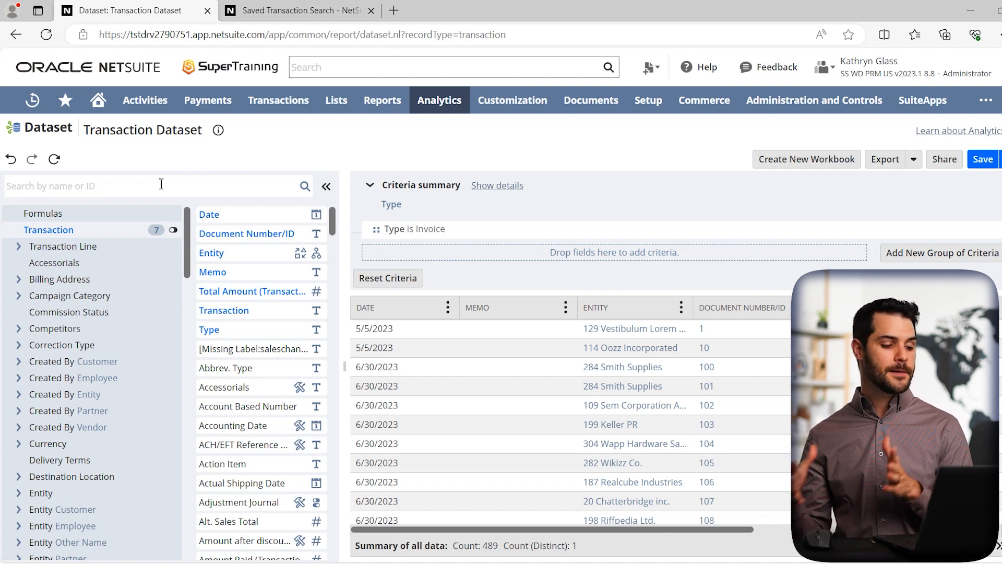
{"action": "left_click", "coordinate": [85, 248]}
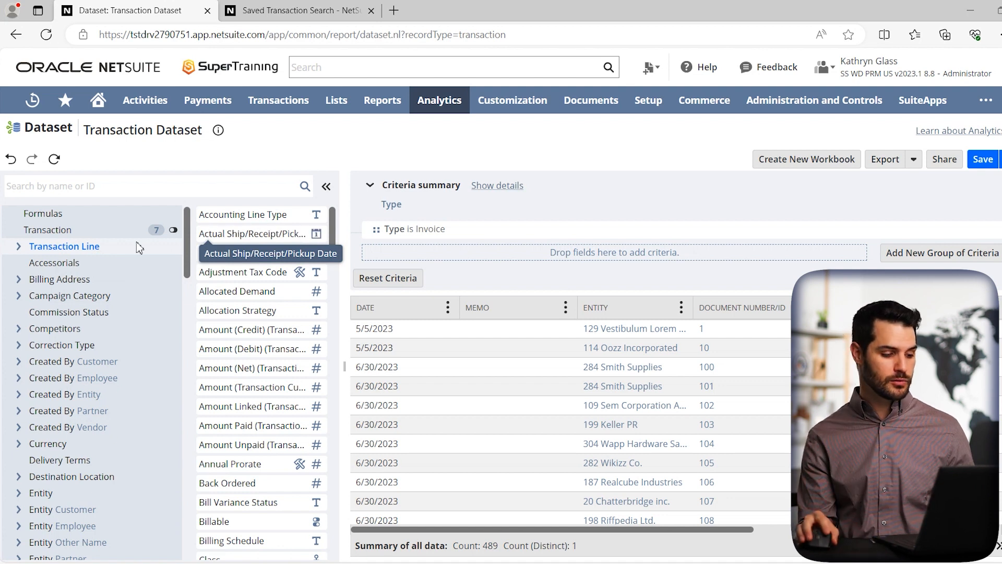
{"action": "left_click", "coordinate": [73, 230]}
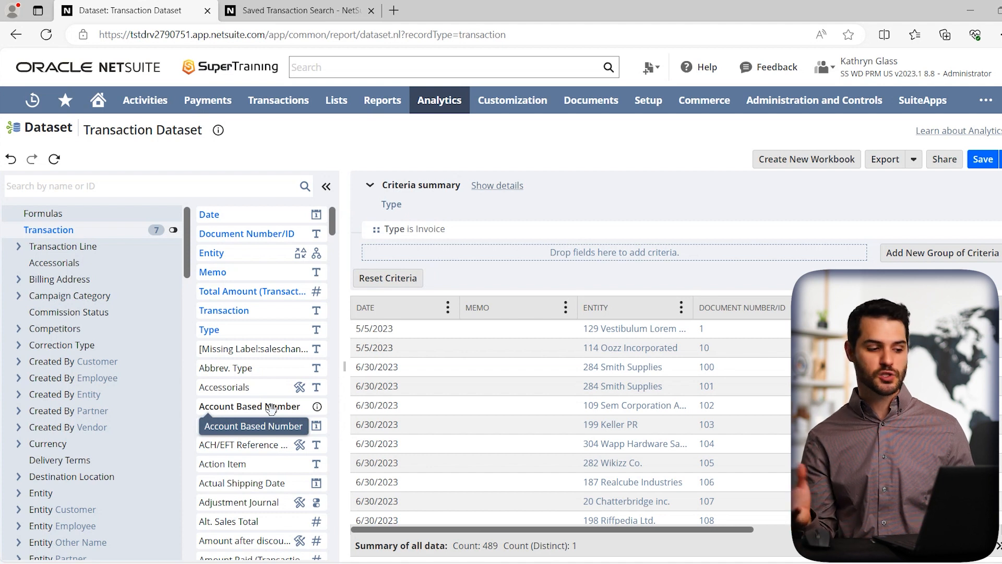
- Add a criterion on the Transaction Line's Main Line field to the dataset, set to Yes
{"action": "left_click", "coordinate": [123, 250]}
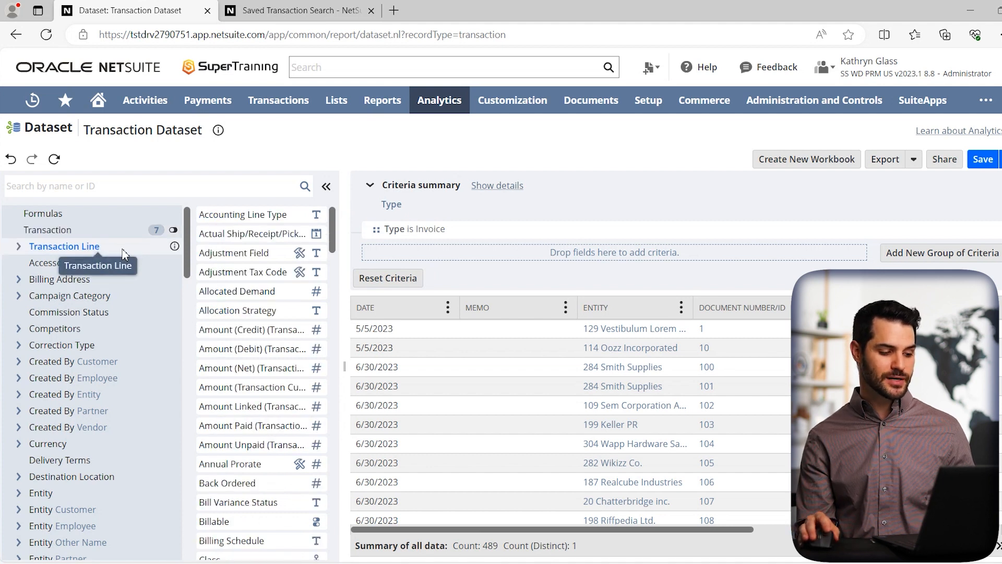
{"action": "left_click_drag", "start_coordinate": [332, 234], "coordinate": [335, 427]}
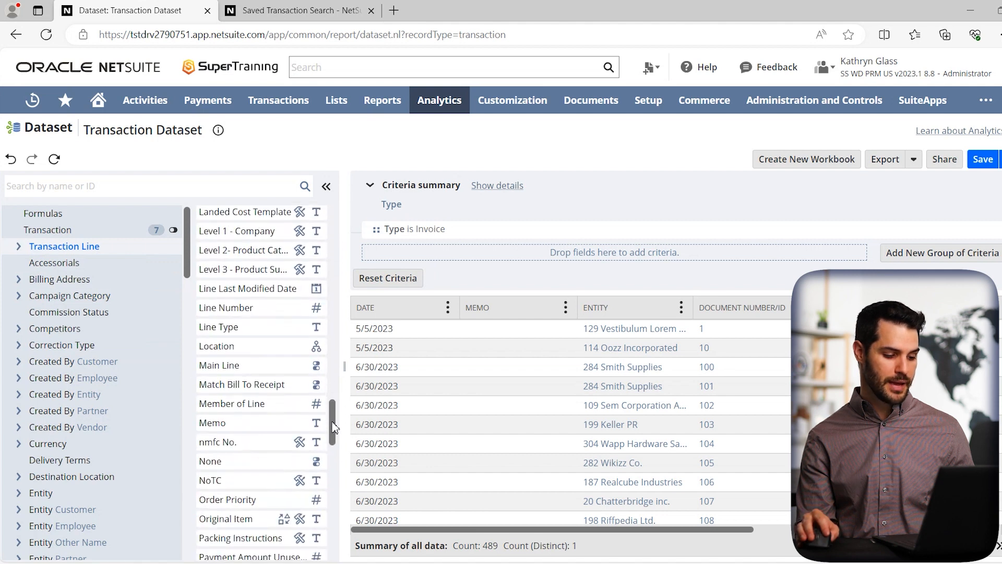
{"action": "left_click_drag", "start_coordinate": [251, 370], "coordinate": [456, 250]}
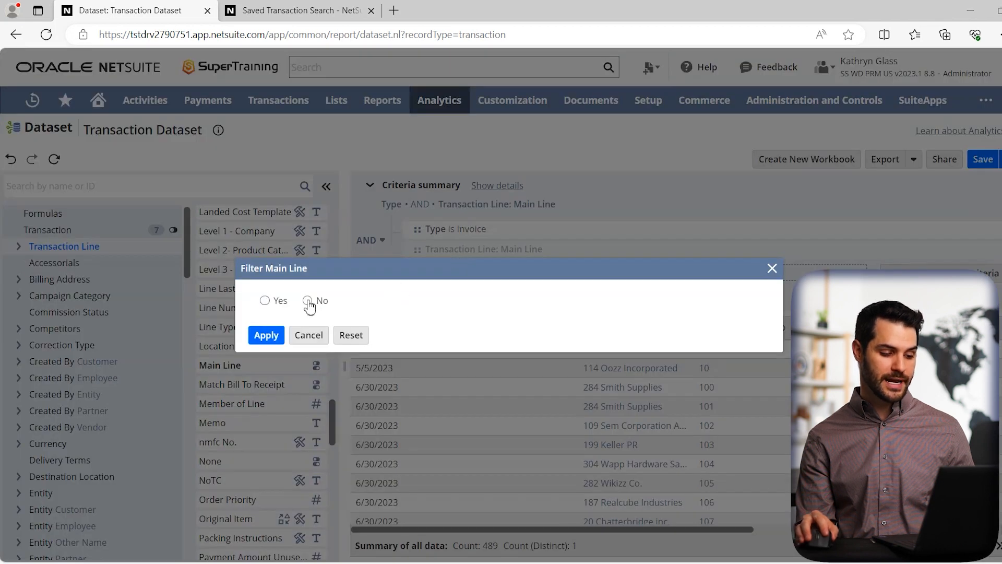
{"action": "left_click", "coordinate": [265, 302]}
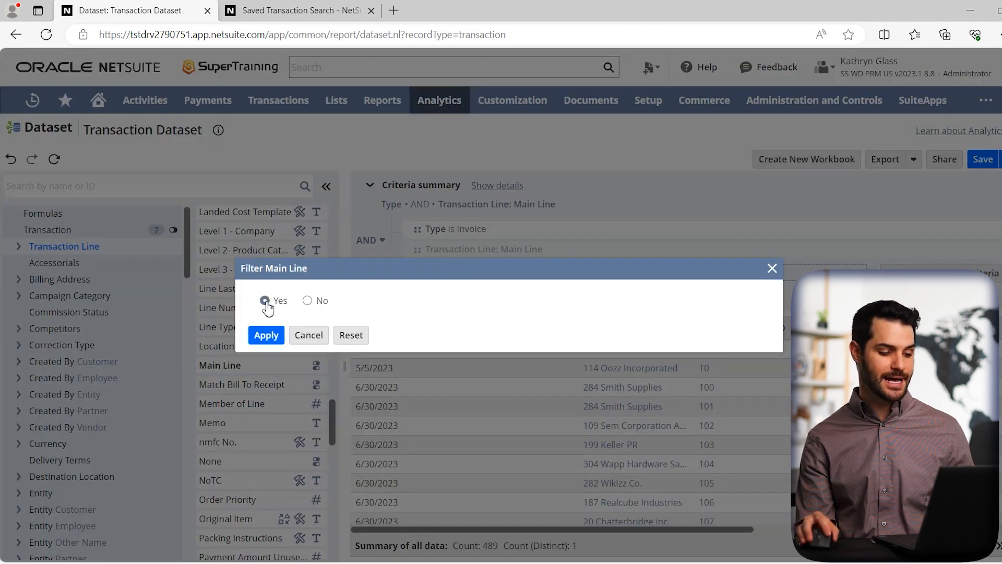
{"action": "left_click", "coordinate": [266, 337]}
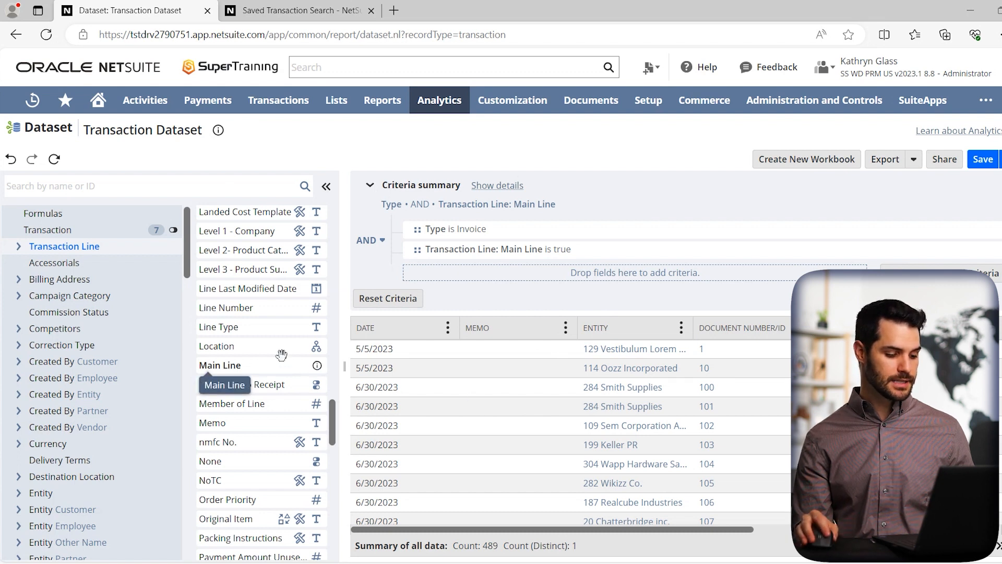
- Add the Transaction Line's Location field as a column after Date, then return to the Transaction fields
{"action": "mouse_move", "coordinate": [253, 351]}
{"action": "left_mouse_down"}
{"action": "mouse_move", "coordinate": [519, 345]}
{"action": "mouse_move", "coordinate": [468, 347]}
{"action": "left_mouse_up"}
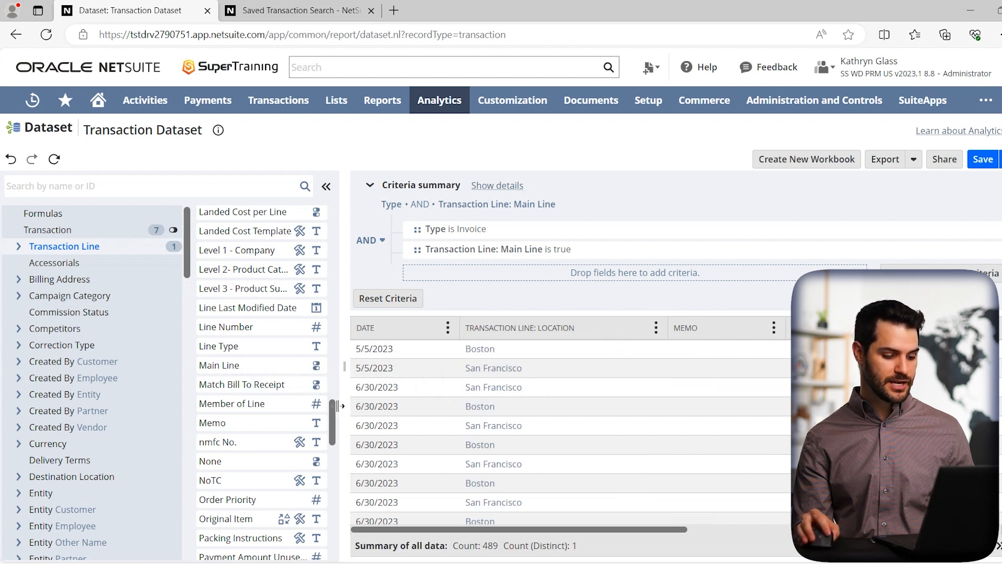
{"action": "left_click_drag", "start_coordinate": [332, 422], "coordinate": [334, 211]}
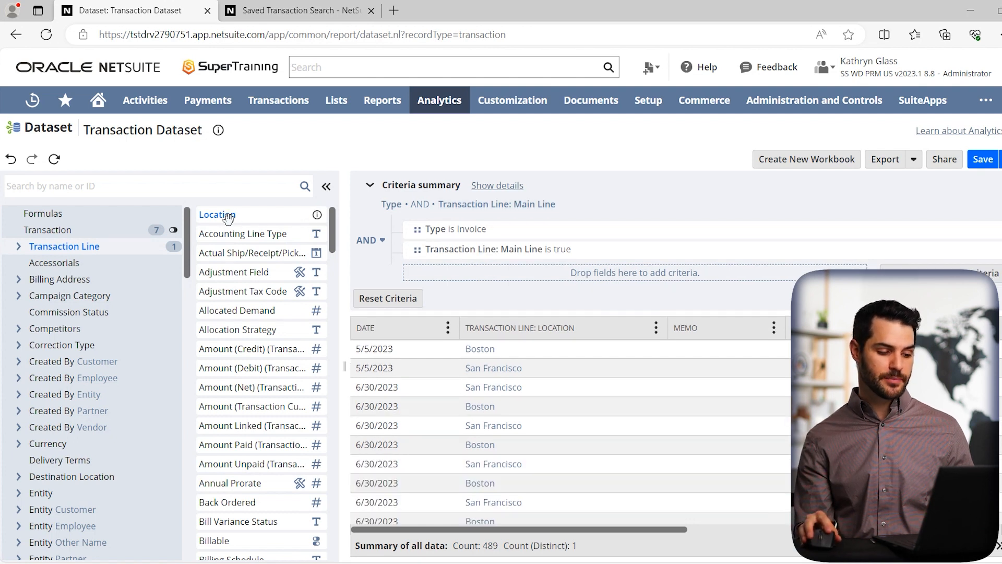
{"action": "left_click", "coordinate": [136, 230]}
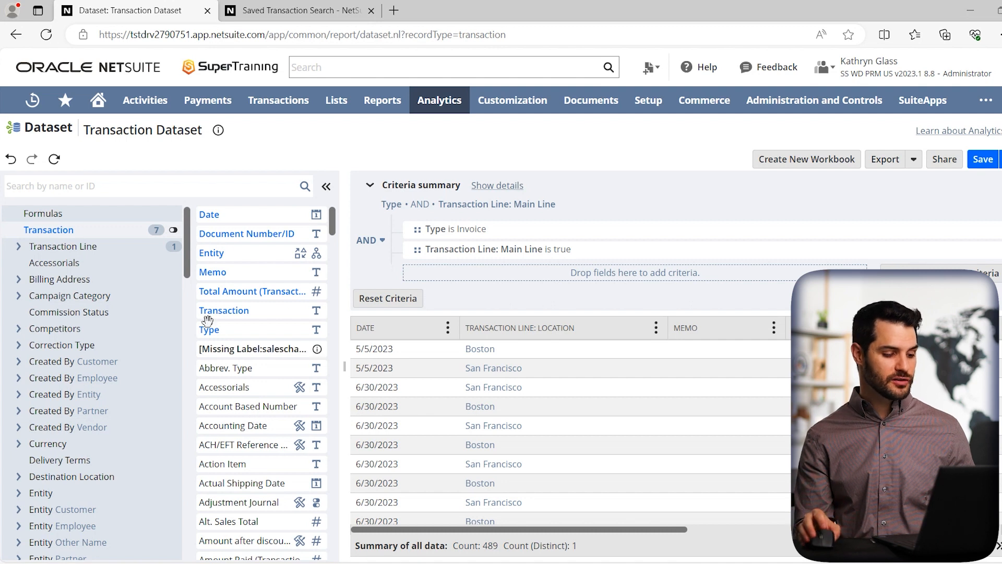
- Search the fields for "currency", add the Transaction's Currency field as a column after Date, and clear the search
{"action": "left_click", "coordinate": [182, 183]}
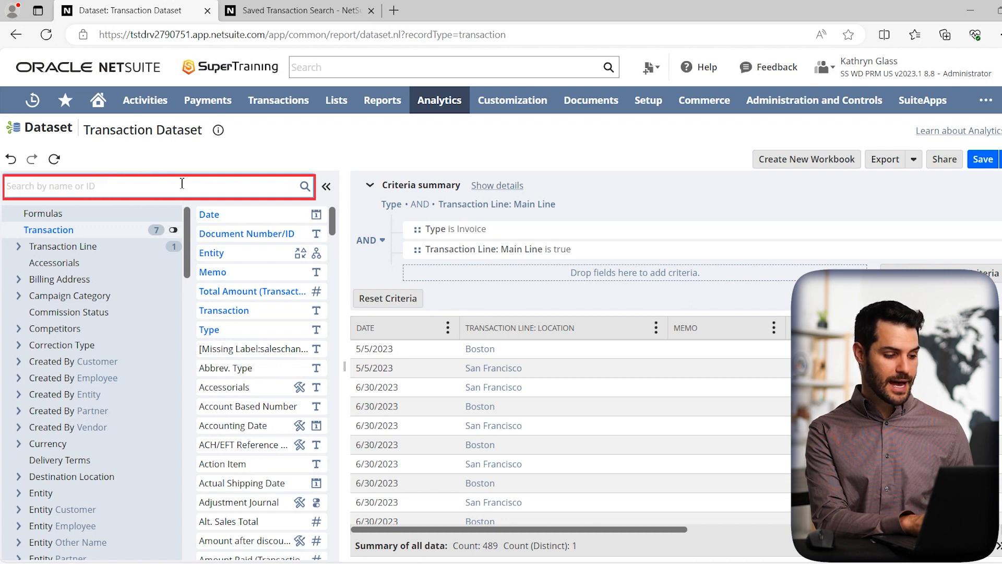
{"action": "type", "text": "curre"}
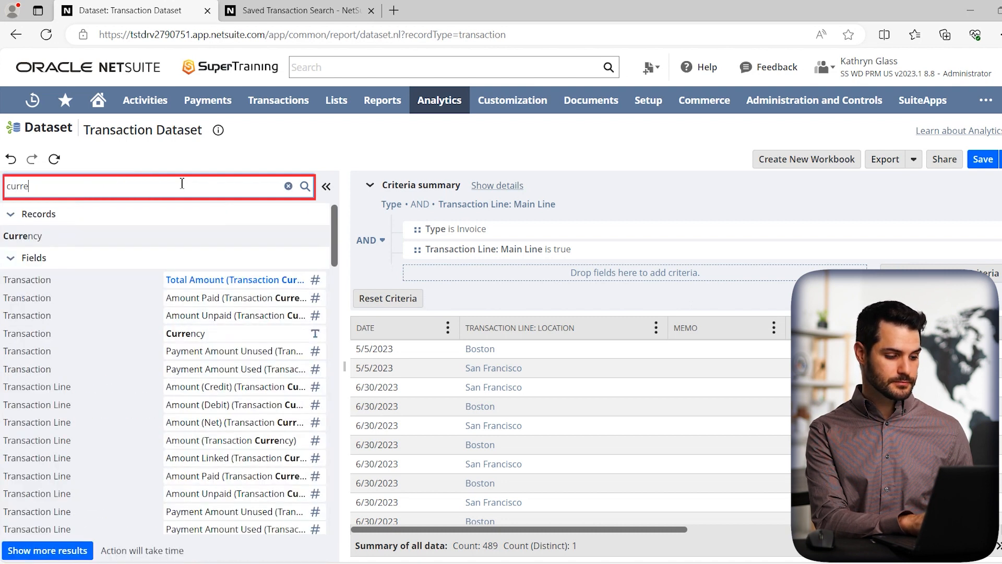
{"action": "type", "text": "ncy"}
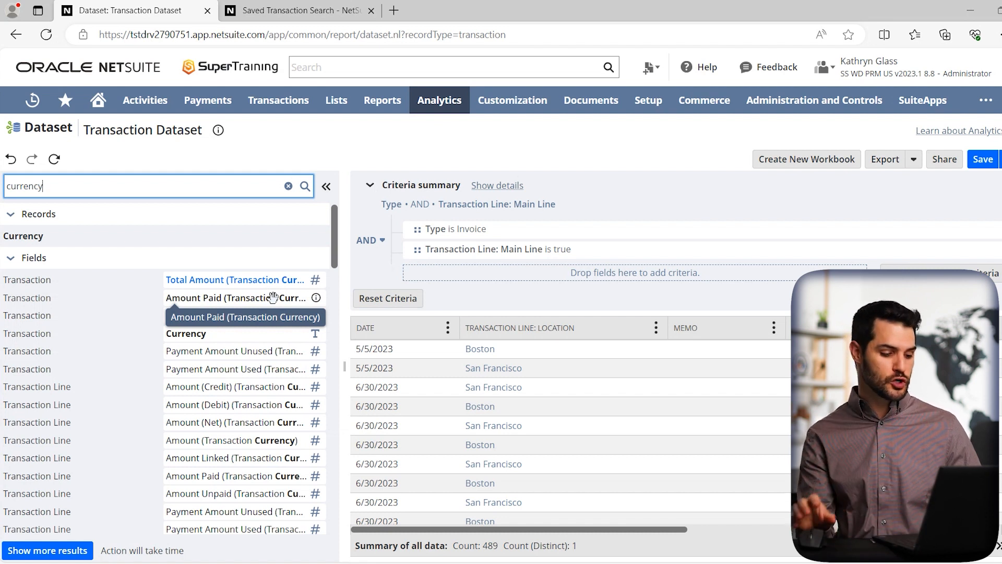
{"action": "left_click_drag", "start_coordinate": [189, 337], "coordinate": [485, 351]}
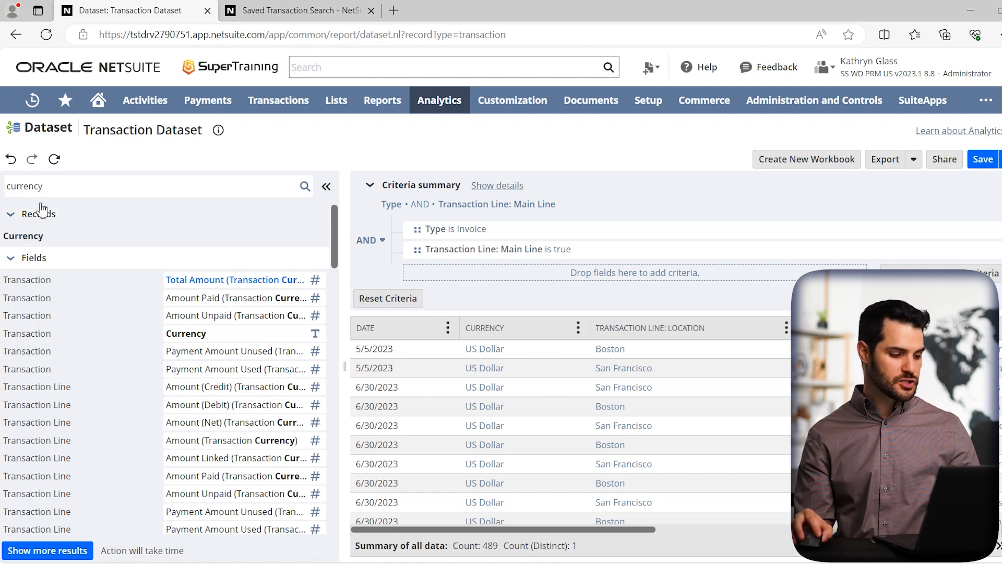
{"action": "left_click_drag", "start_coordinate": [61, 188], "coordinate": [2, 197]}
{"action": "key", "text": "BackSpace"}
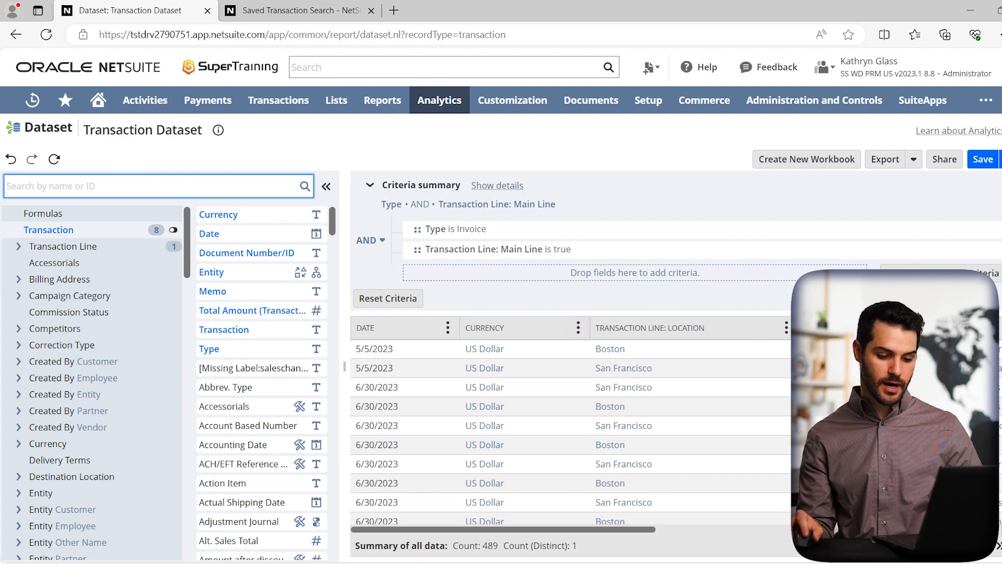
- Rename the dataset's Entity column to "Customer"
{"action": "left_click_drag", "start_coordinate": [601, 530], "coordinate": [680, 528]}
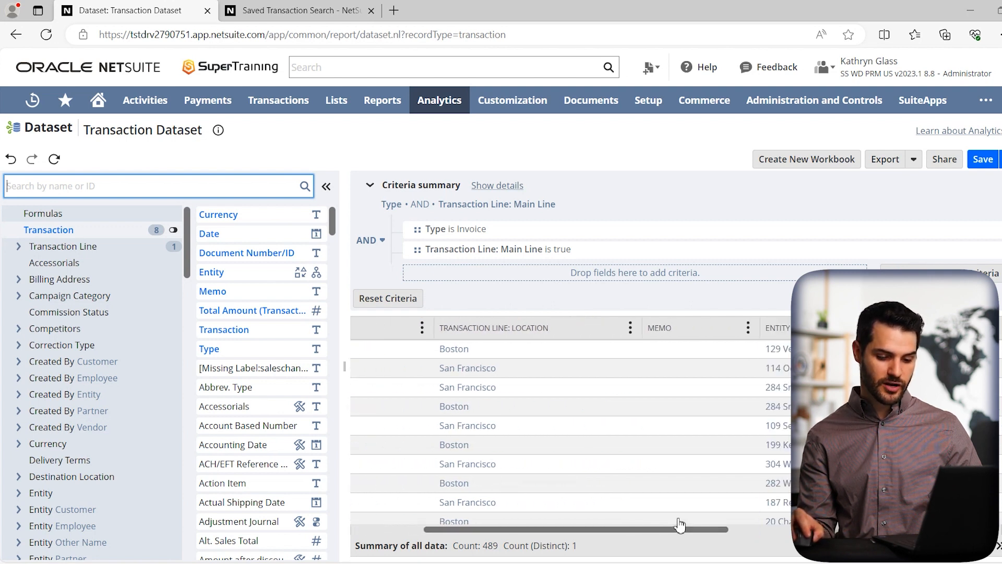
{"action": "left_click_drag", "start_coordinate": [629, 529], "coordinate": [741, 530]}
{"action": "left_click", "coordinate": [623, 327]}
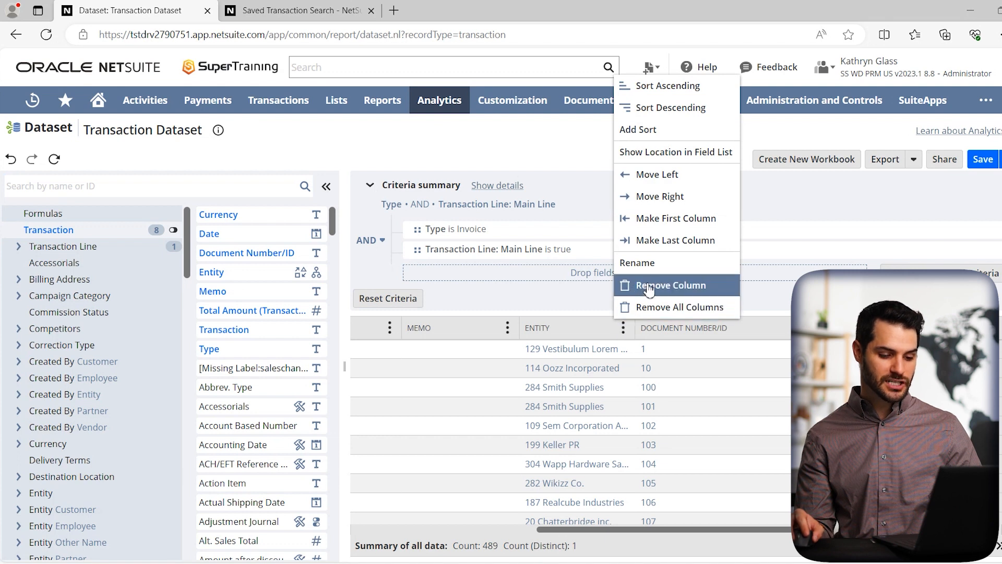
{"action": "left_click", "coordinate": [652, 263]}
{"action": "type", "text": "Customer"}
{"action": "left_click", "coordinate": [463, 358]}
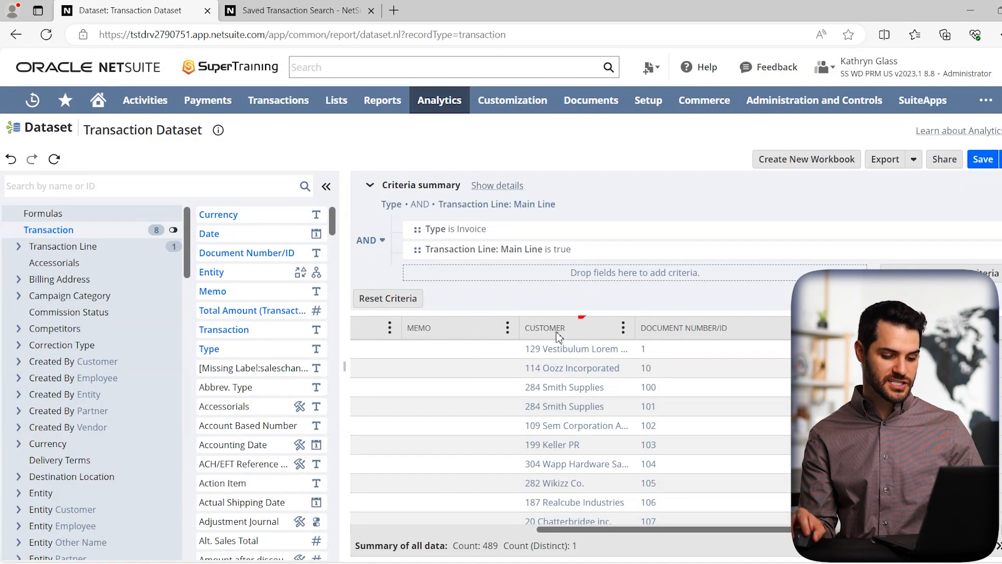
{"action": "left_click", "coordinate": [623, 328]}
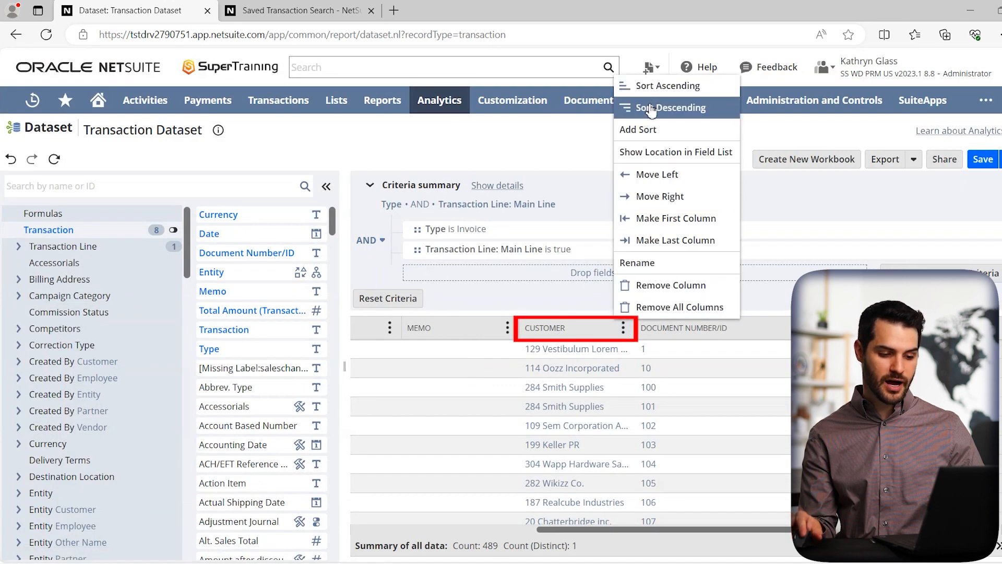
{"action": "left_click", "coordinate": [590, 306]}
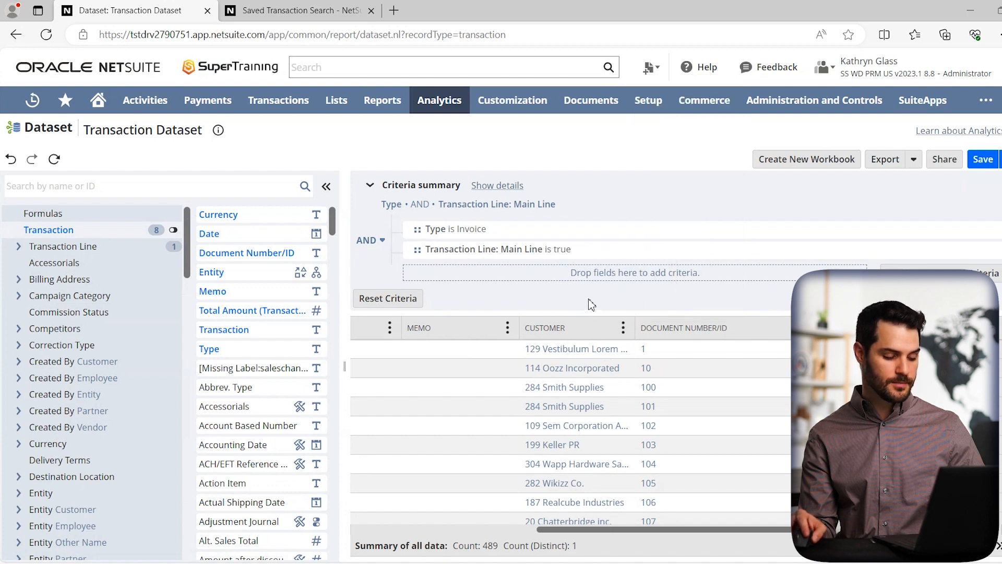
{"action": "left_click", "coordinate": [327, 187]}
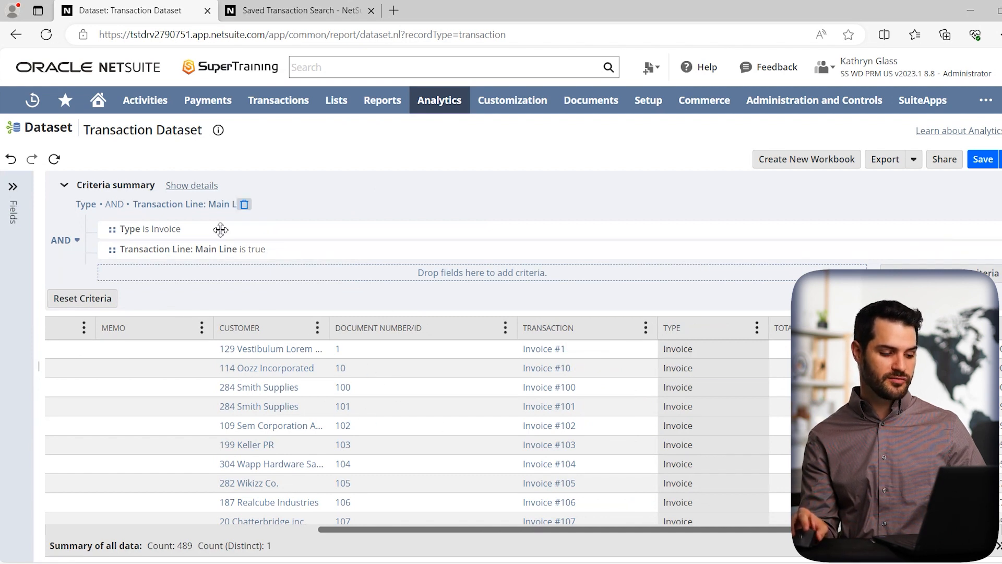
{"action": "left_click", "coordinate": [12, 188]}
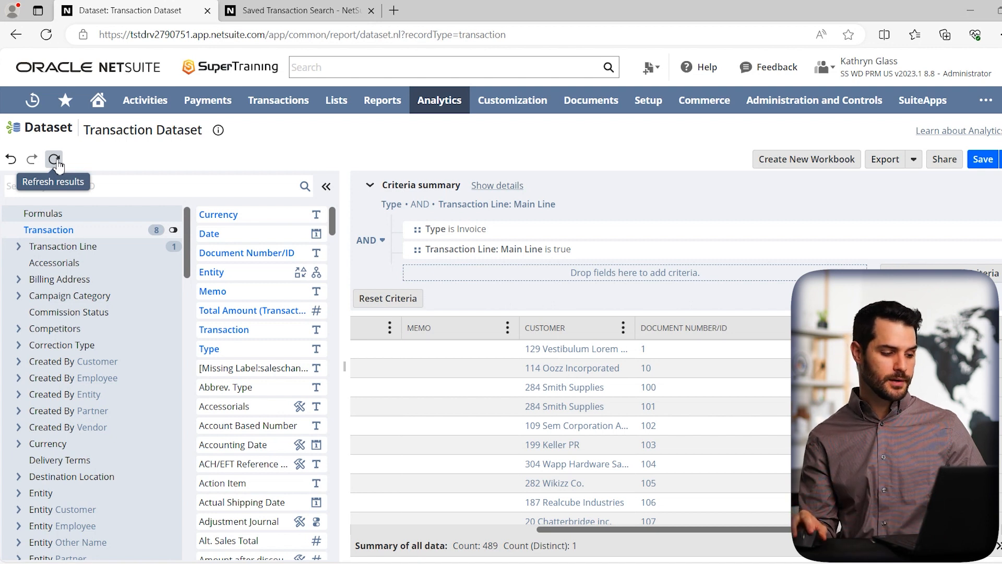
{"action": "left_click", "coordinate": [11, 161]}
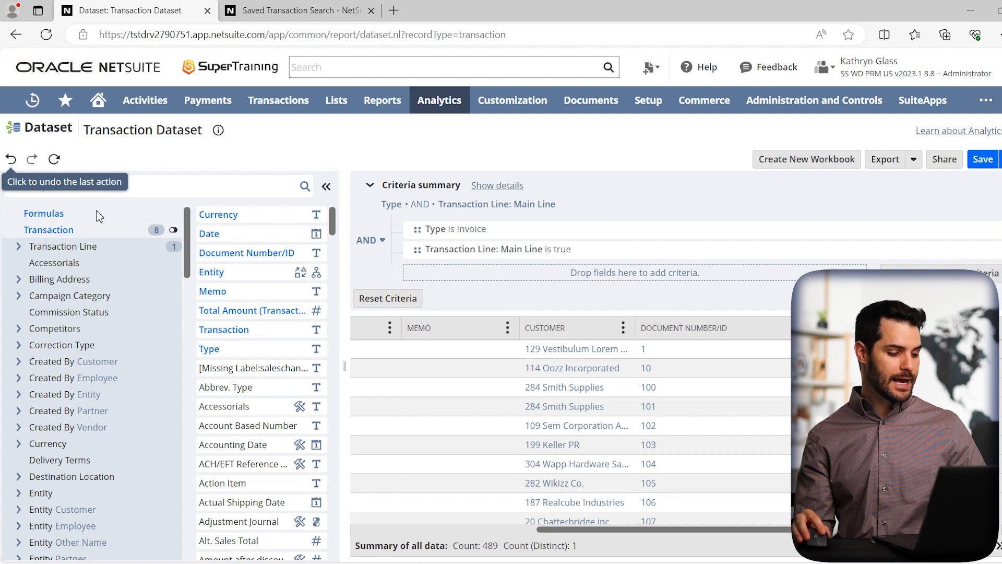
{"action": "left_click", "coordinate": [59, 214]}
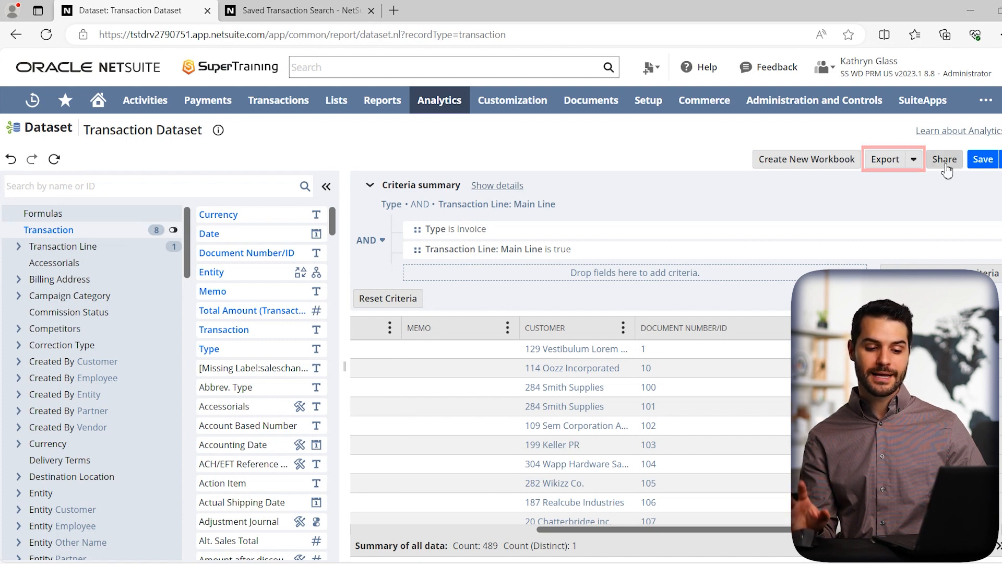
- Look at the saved transaction search's Audience option for comparison with the dataset's sharing option, and return to the dataset
{"action": "left_click", "coordinate": [300, 14]}
{"action": "left_click", "coordinate": [421, 262]}
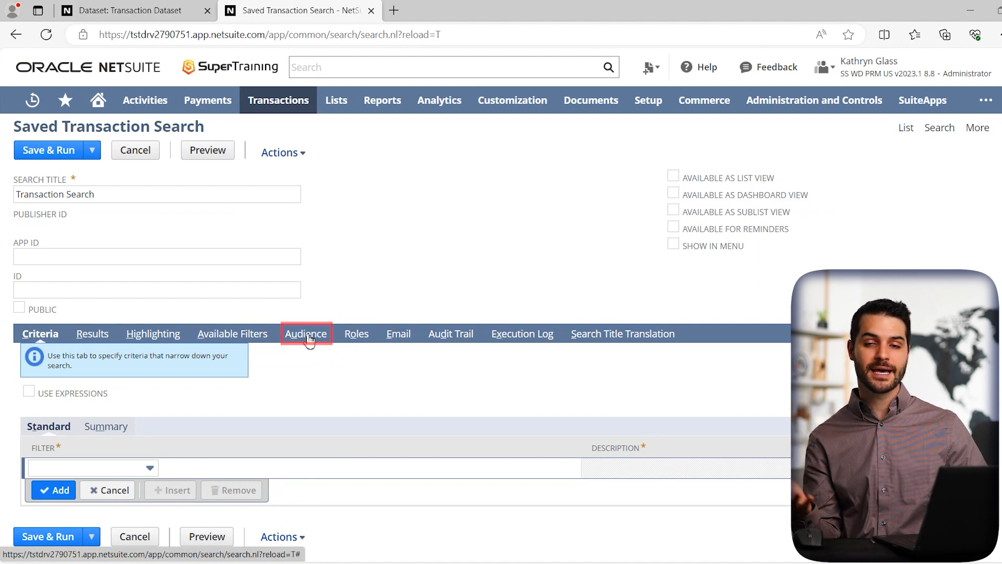
{"action": "left_click", "coordinate": [179, 12]}
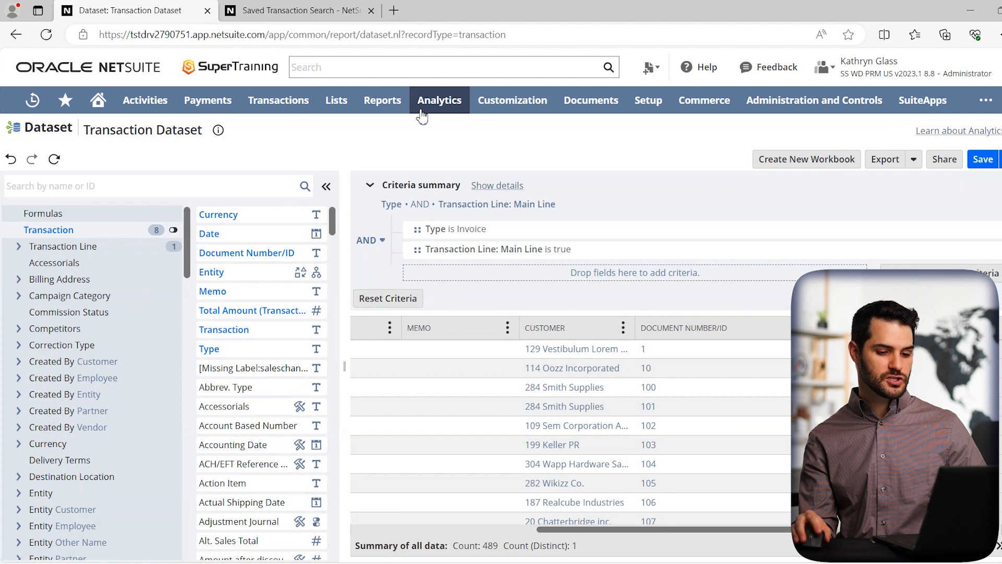
- Save the dataset as "Transaction Dataset TEST 1" with the description "XXX"
{"action": "left_click", "coordinate": [989, 163]}
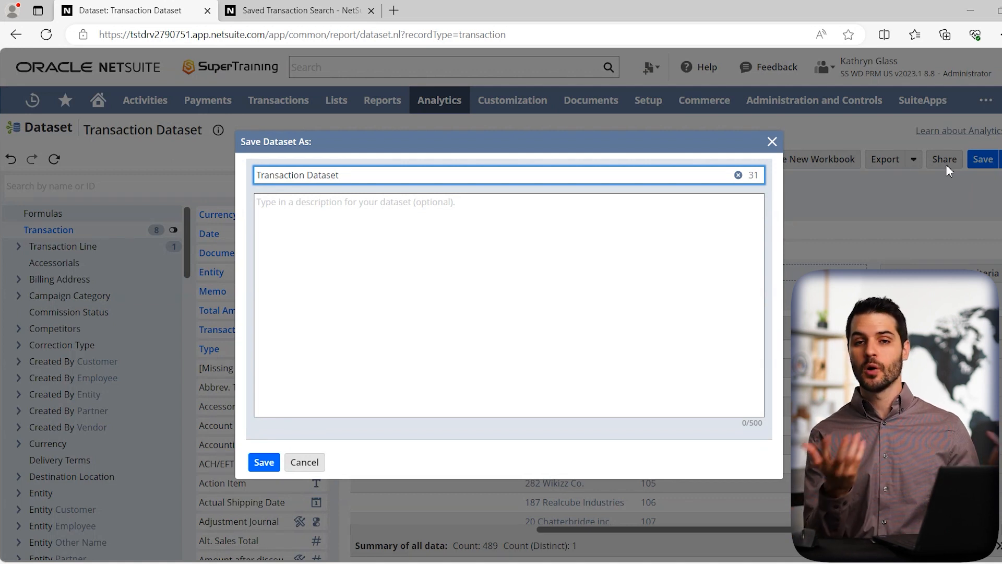
{"action": "type", "text": "TEST 1"}
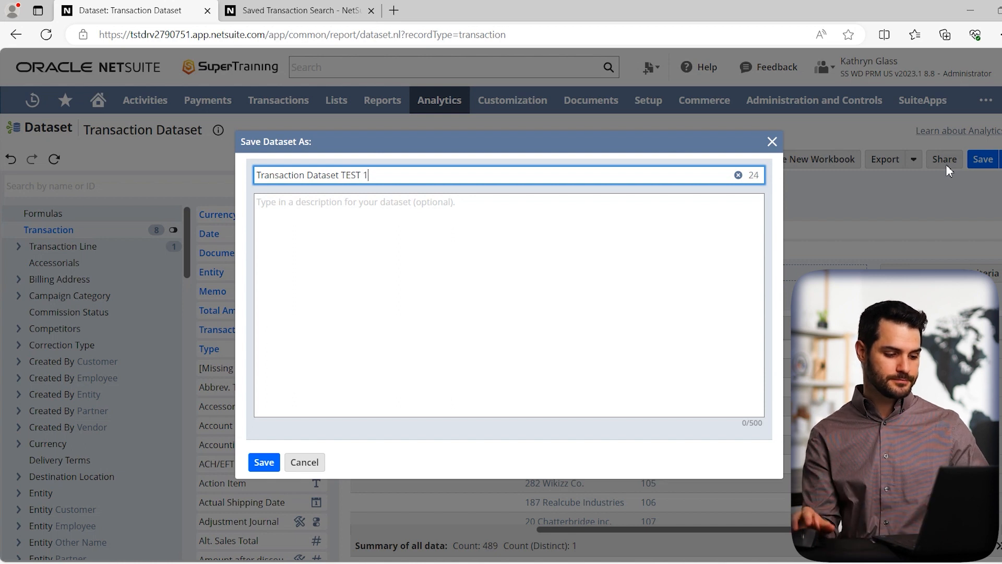
{"action": "left_click", "coordinate": [374, 213]}
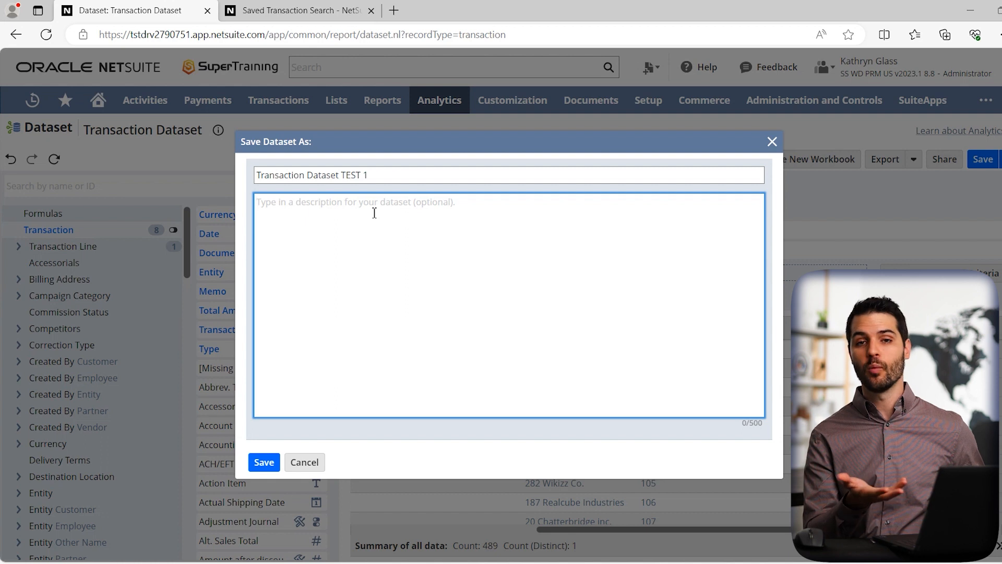
{"action": "type", "text": "xx"}
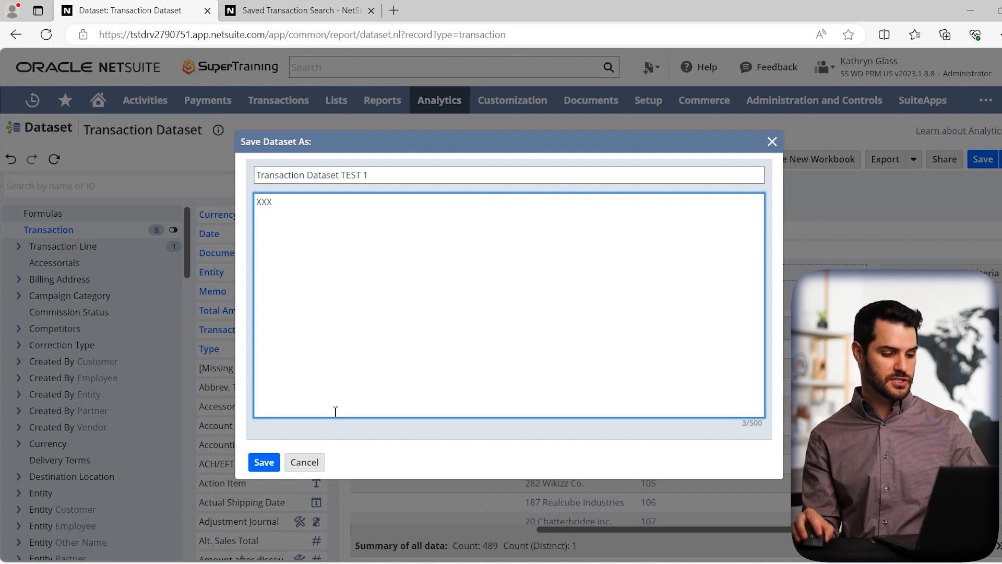
{"action": "left_click", "coordinate": [264, 463]}
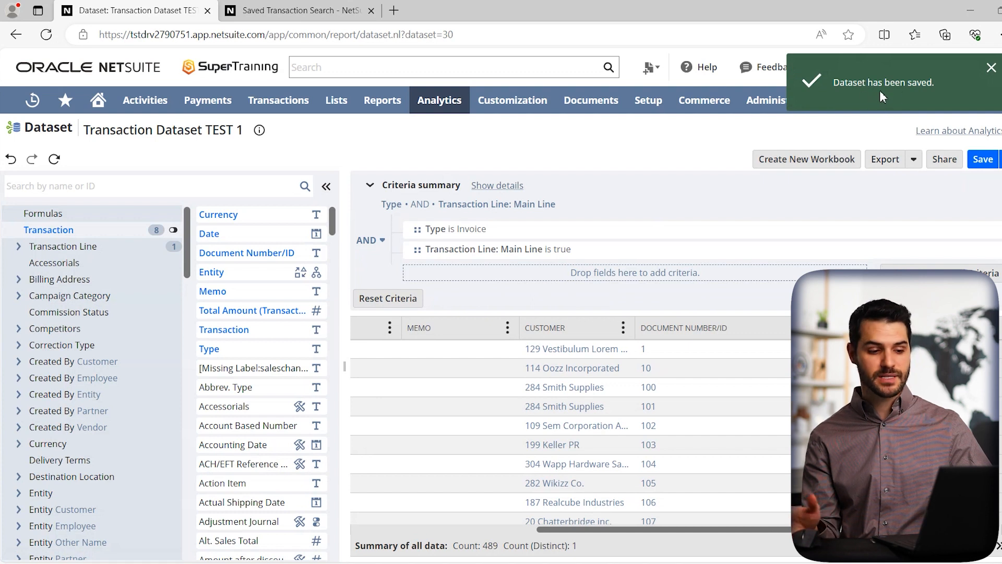
- Go to the list of all datasets and locate Transaction Dataset TEST 1
{"action": "left_click", "coordinate": [454, 108]}
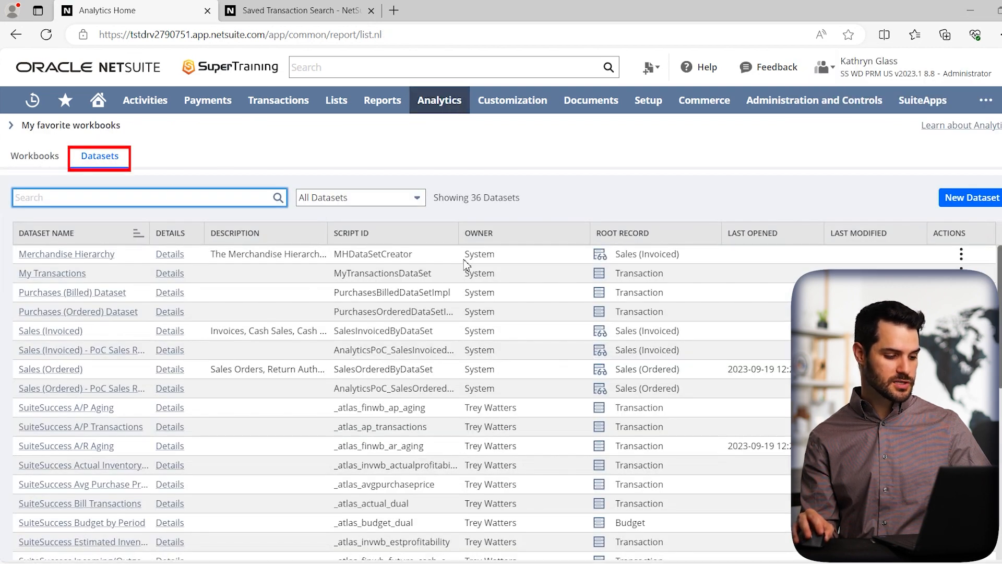
{"action": "scroll", "coordinate": [393, 307], "scroll_direction": "down", "scroll_amount": 7}
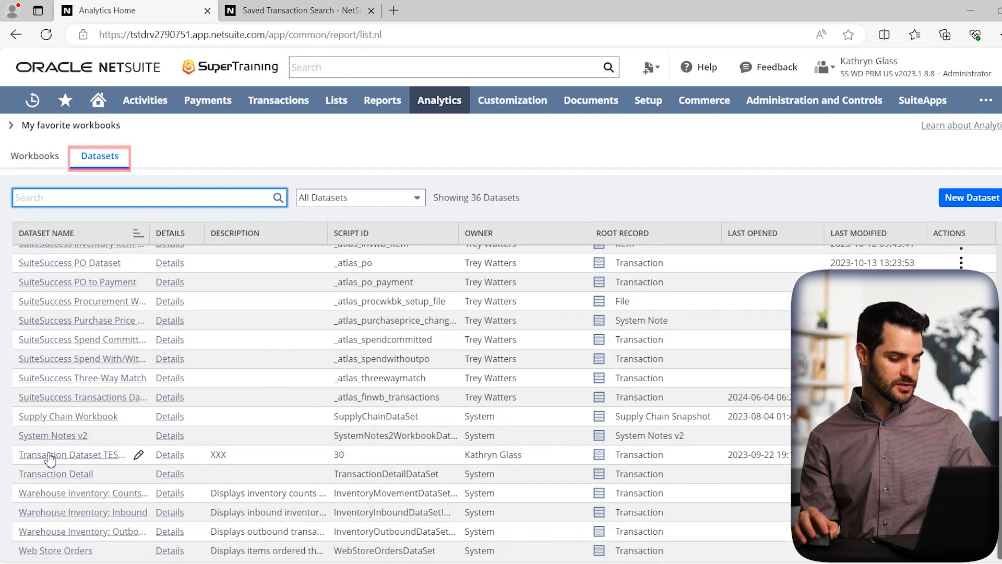